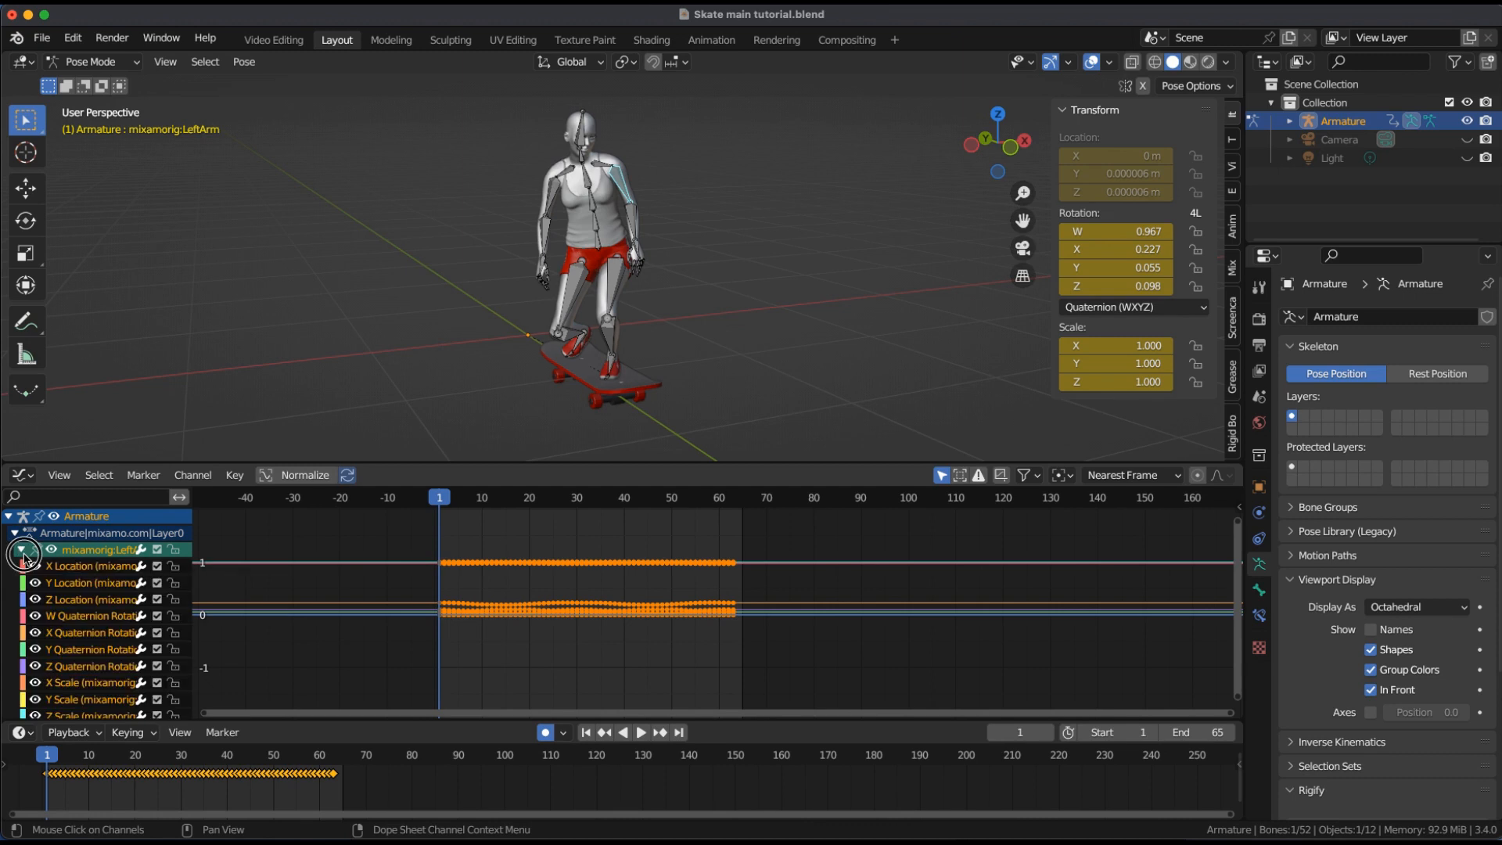
- Show only the left arm's X, Y and Z Quaternion Rotation curves and fit them in the Graph Editor
click(52, 550)
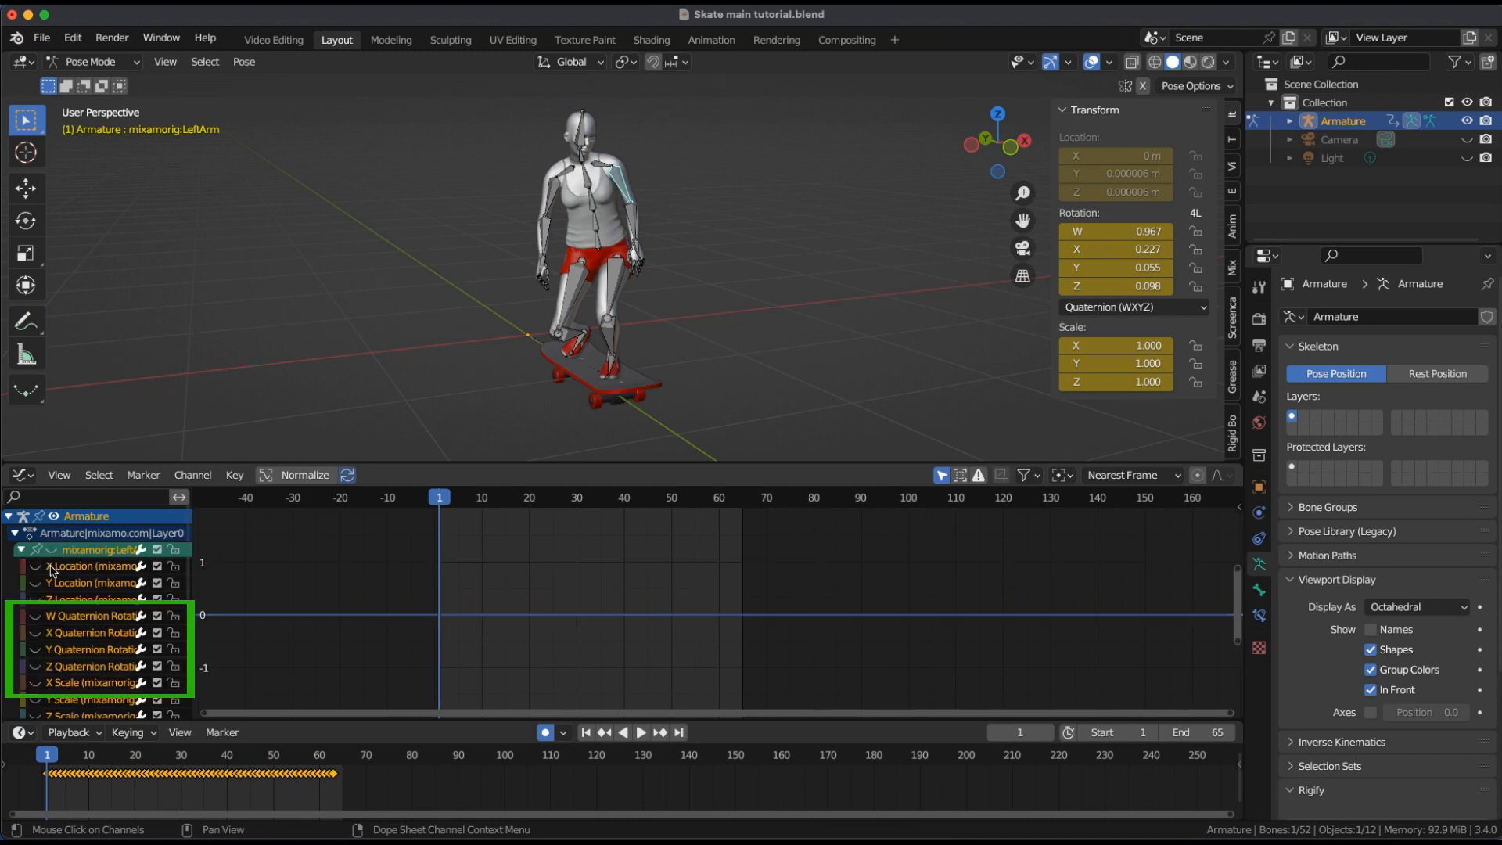
click(35, 632)
click(36, 650)
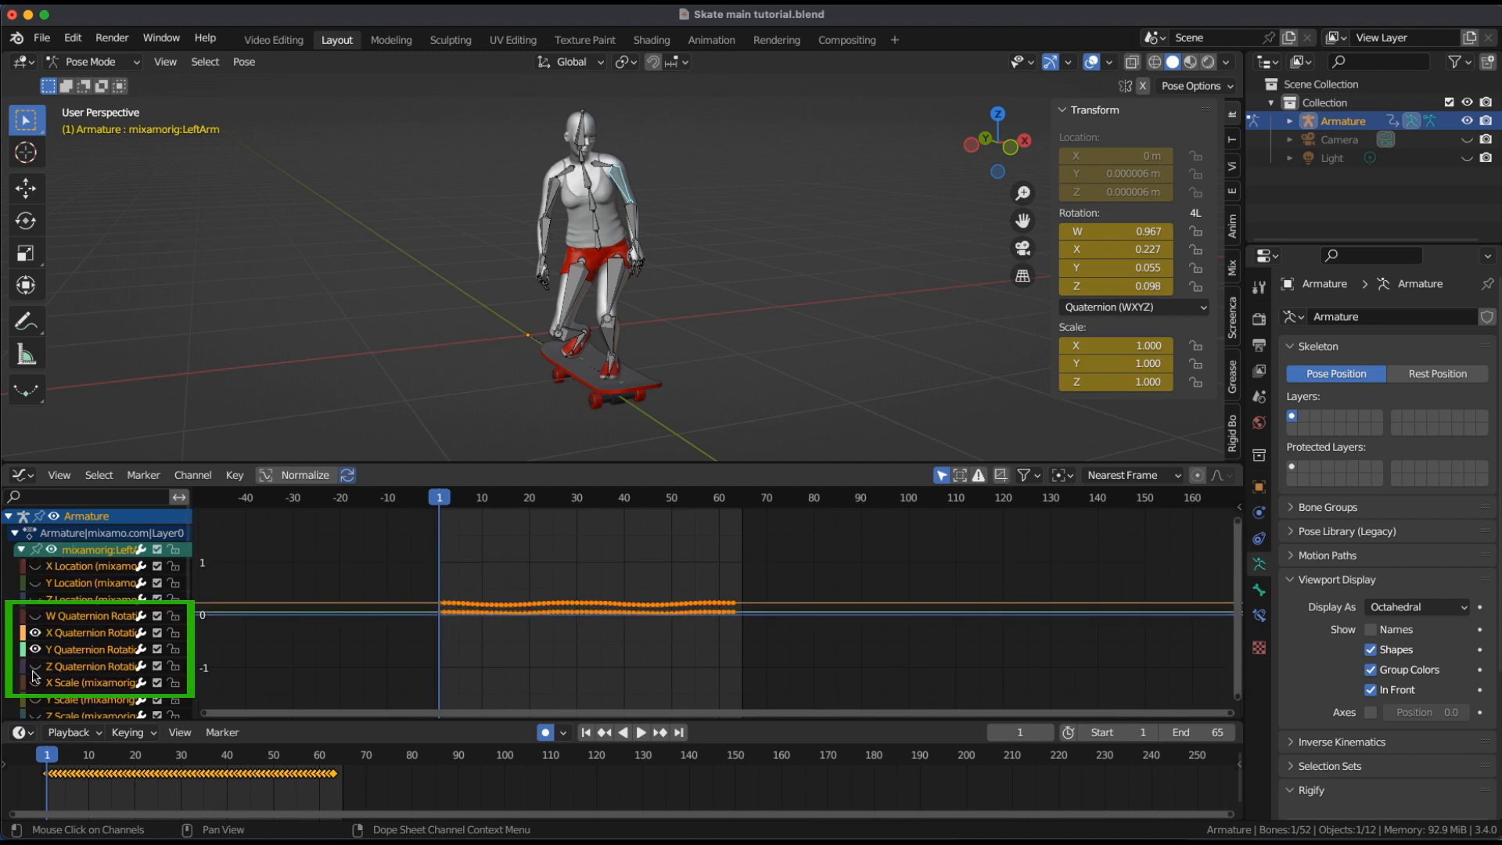
click(35, 667)
key(Home)
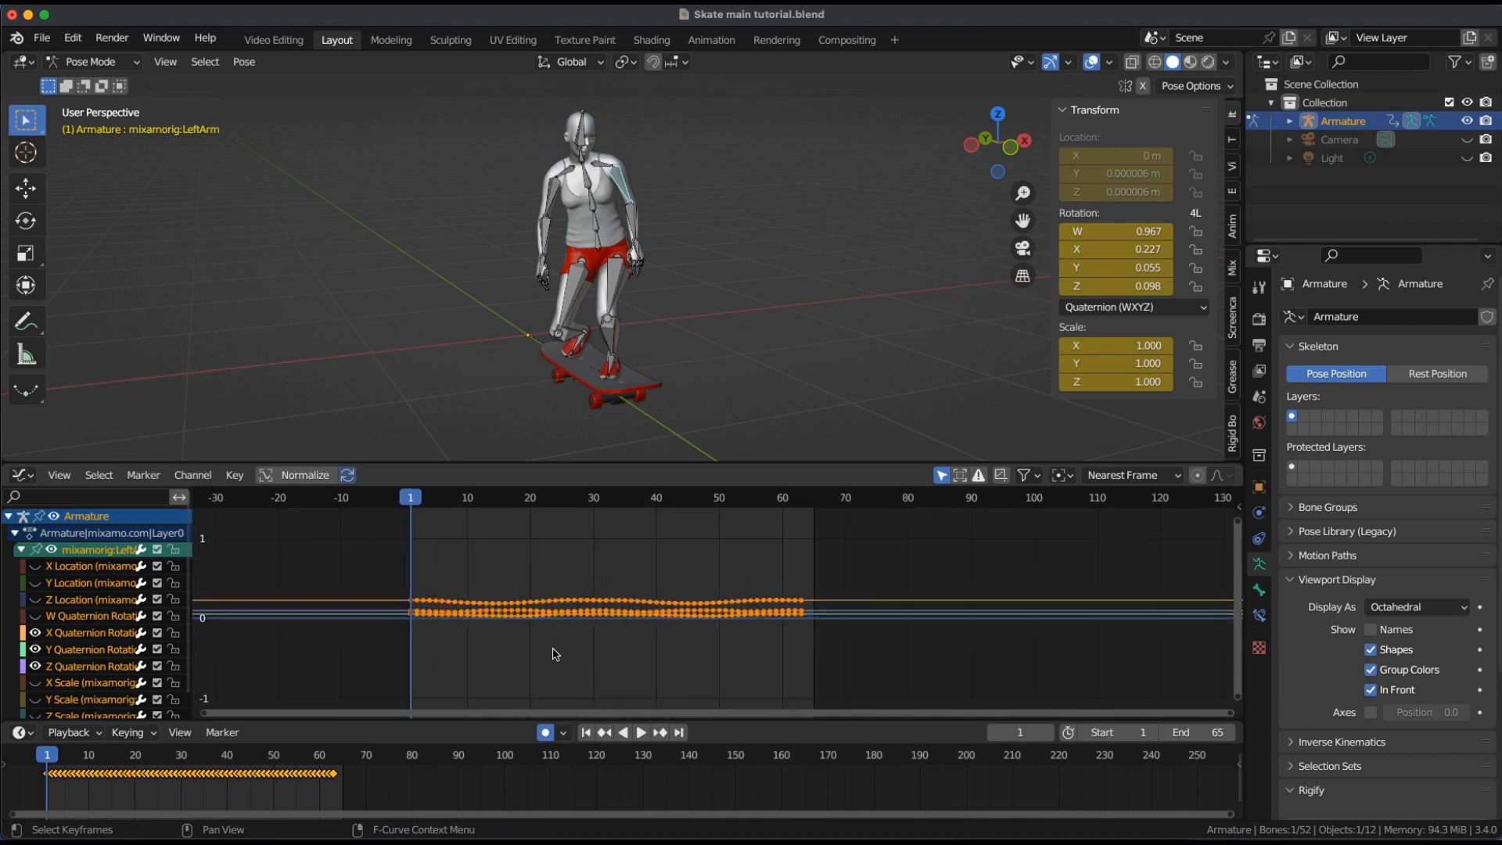
scroll(688, 595, down, 1)
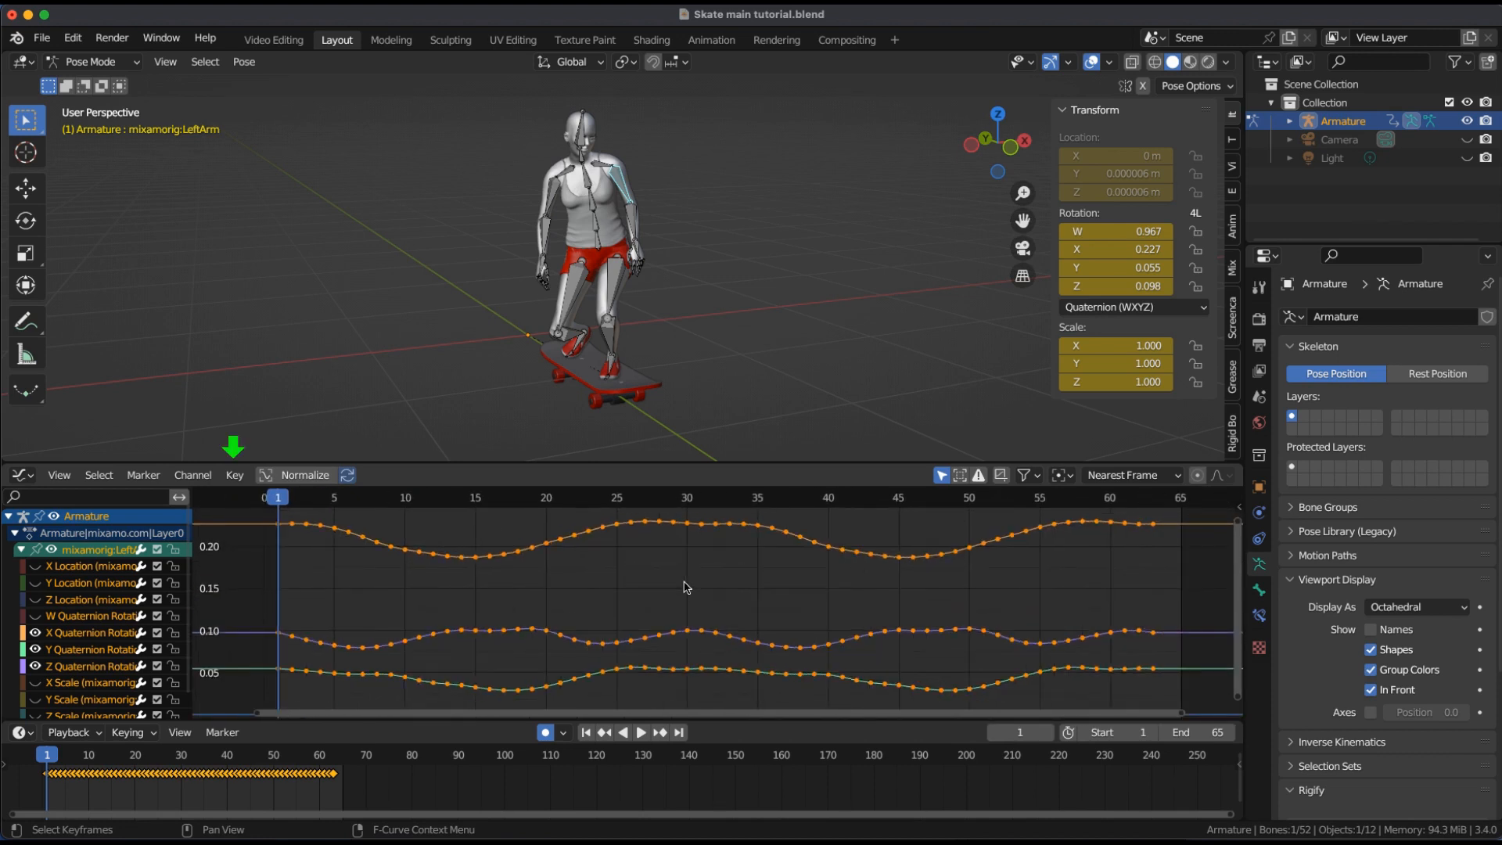
- Decimate the left arm's selected rotation keyframes by ratio, removing 90%
click(240, 479)
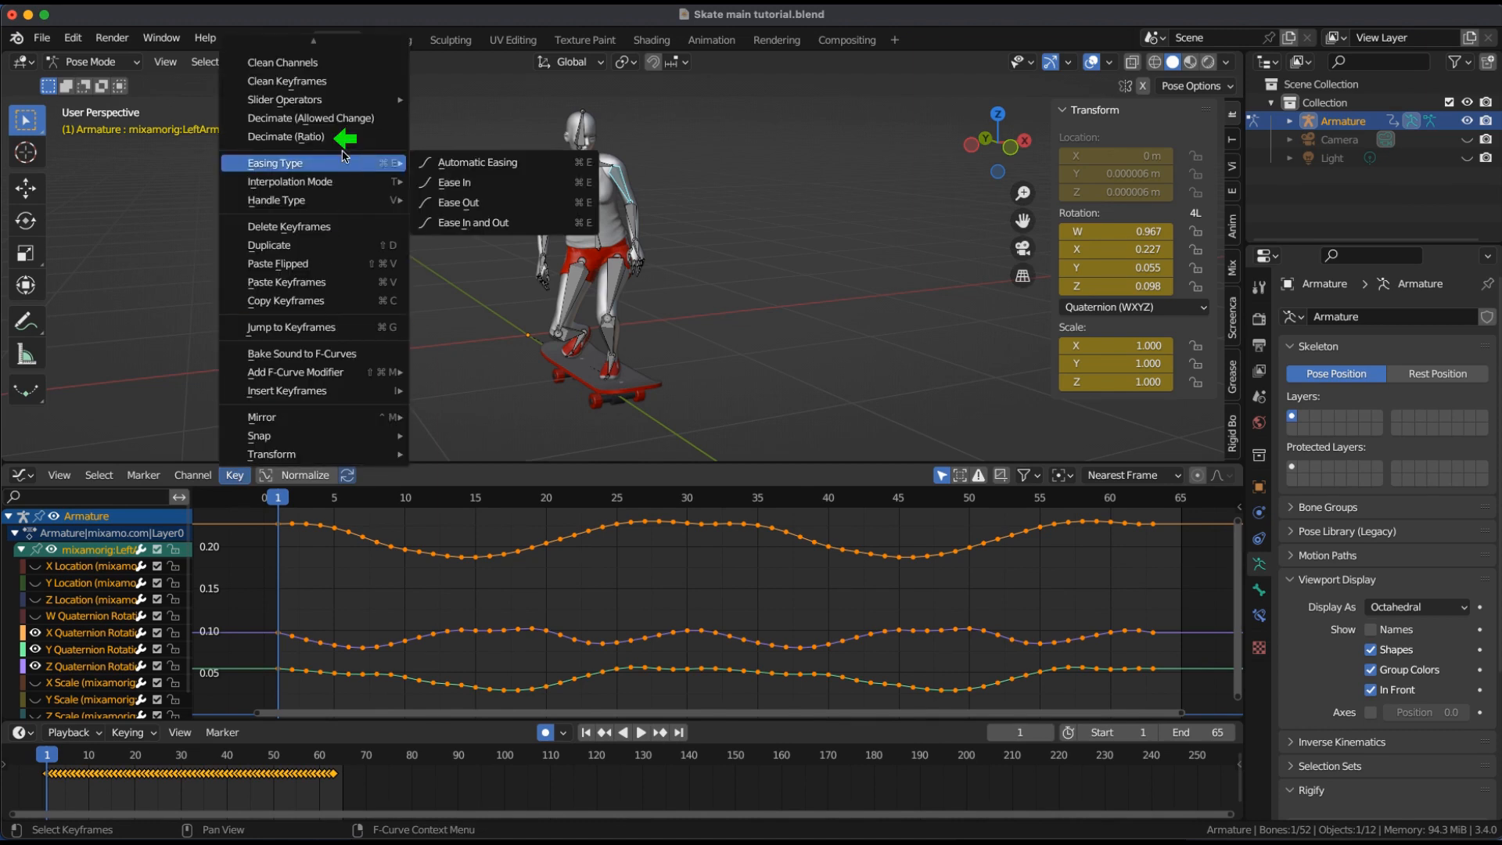
click(307, 137)
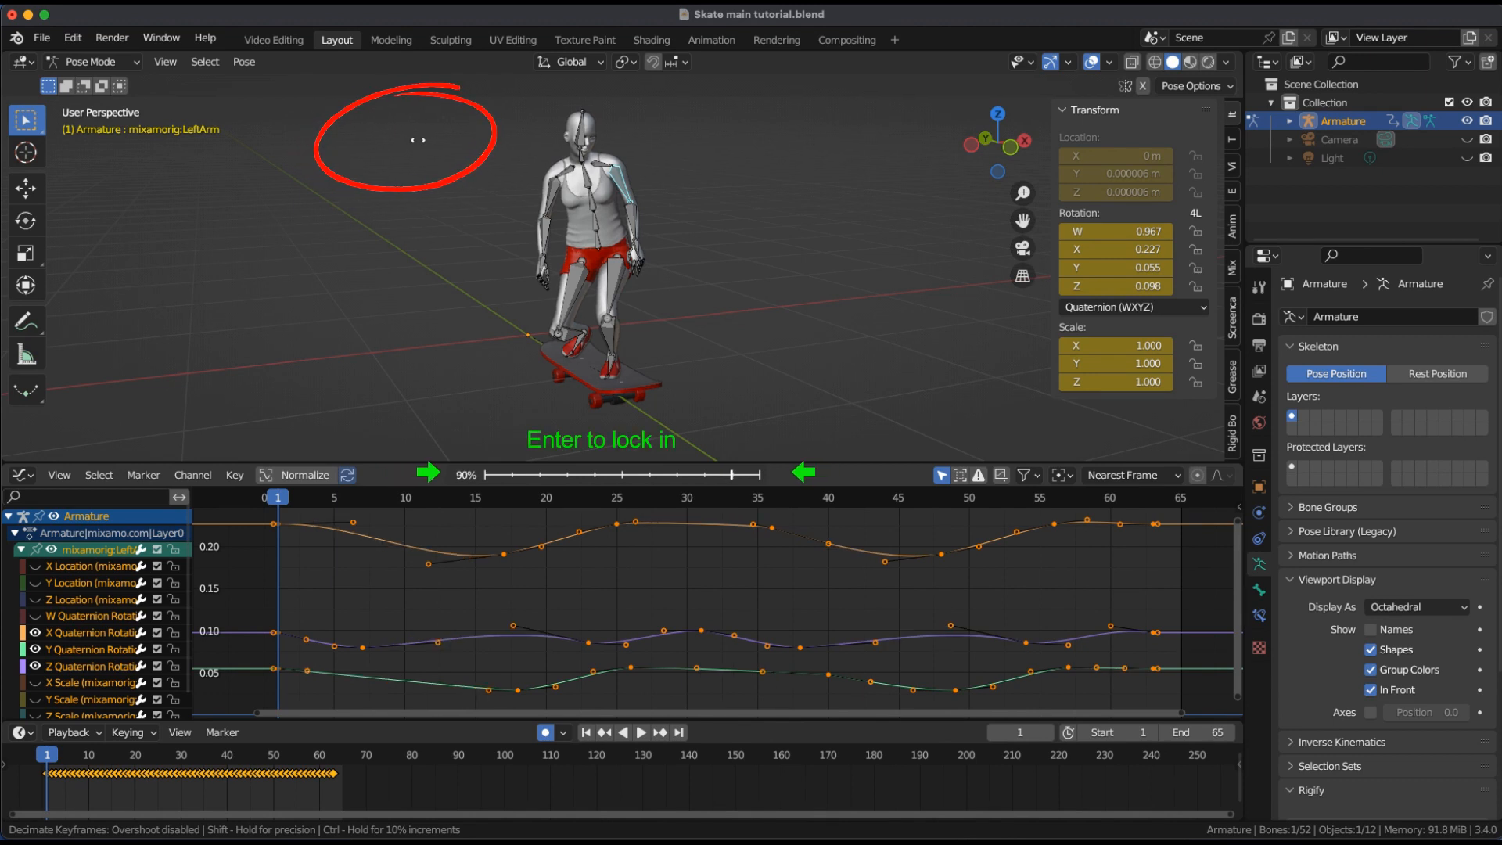
key(Return)
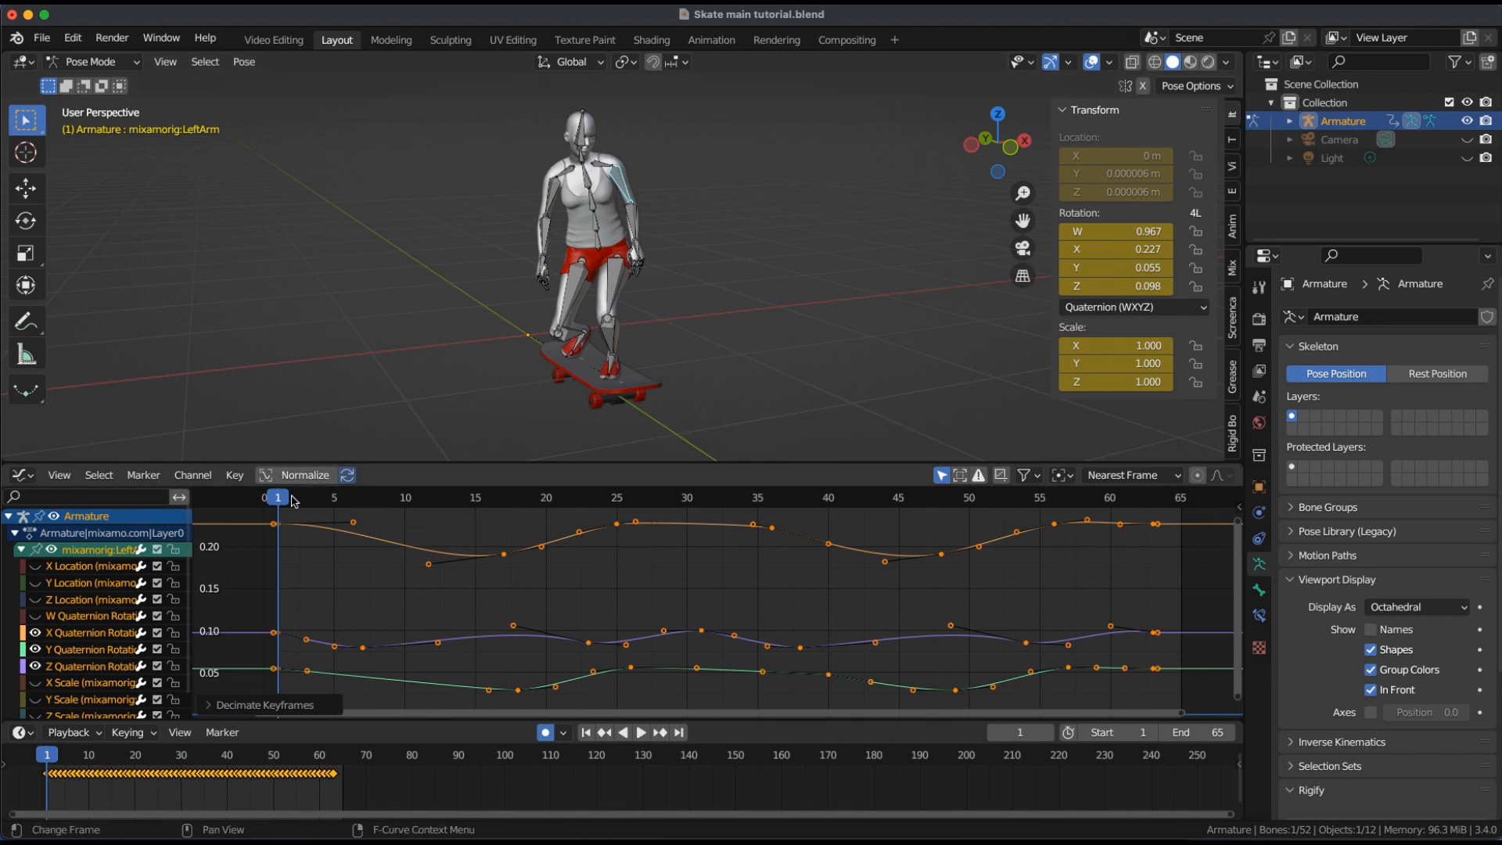
- At frame 25, rotate the left upper arm about -78° so it is raised out to the side, with auto keying
drag(289, 502, 617, 523)
scroll(634, 321, down, 3)
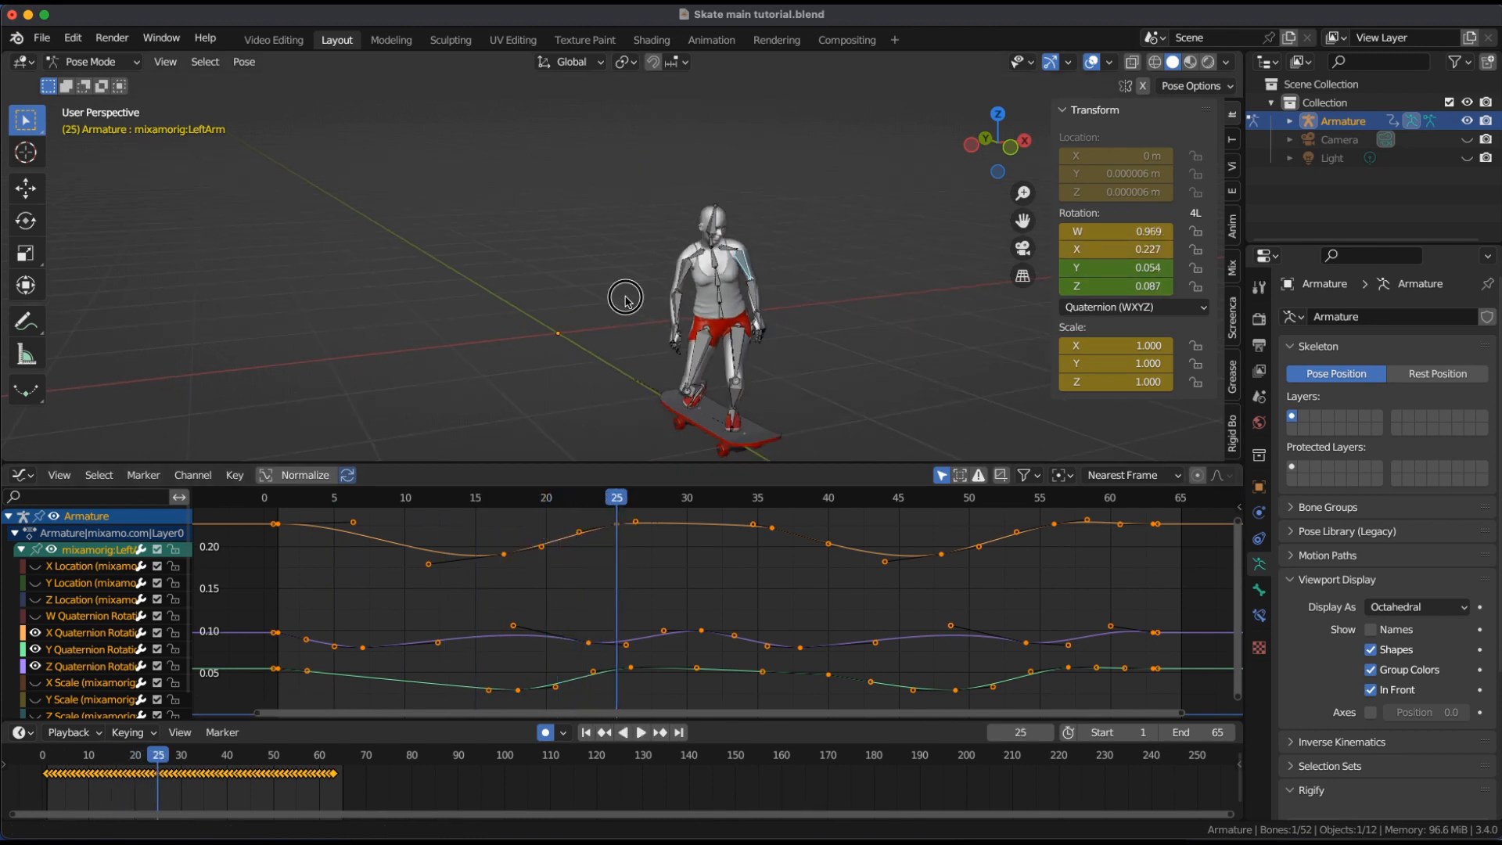
shift+middle_drag(625, 298, 529, 268)
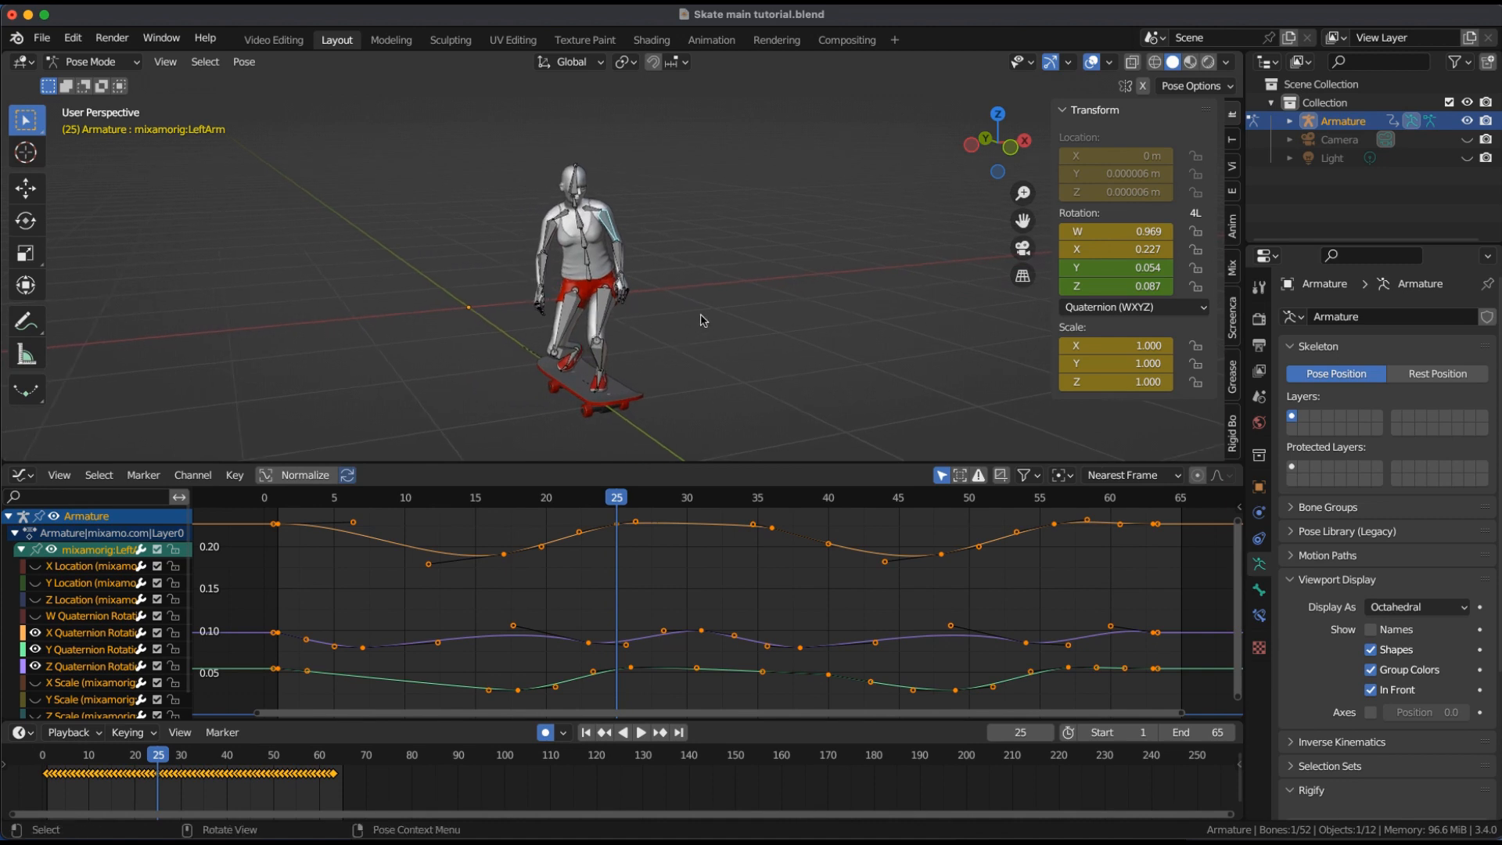
key(r)
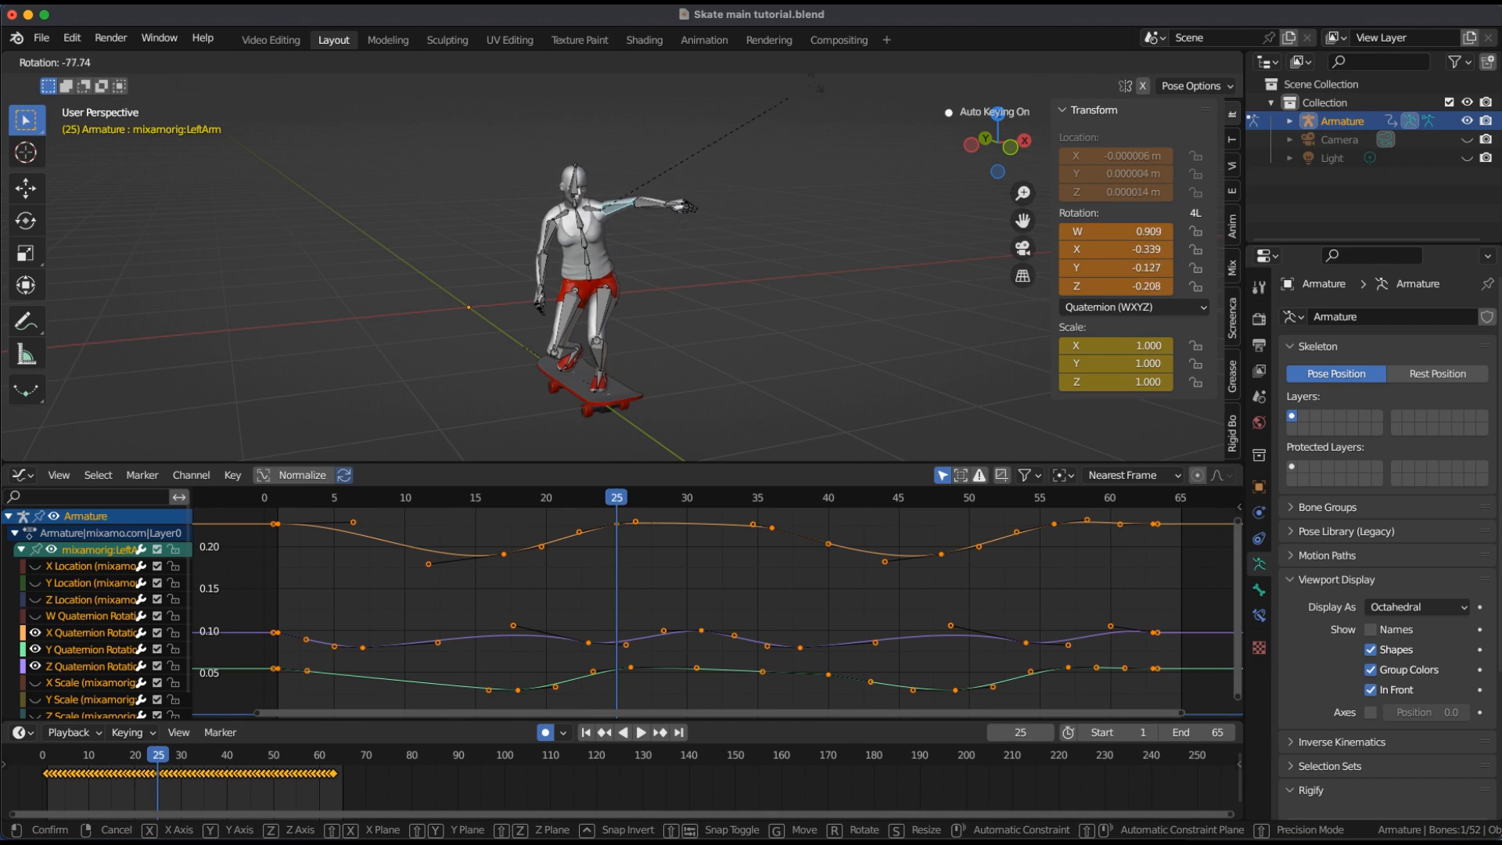
click(820, 88)
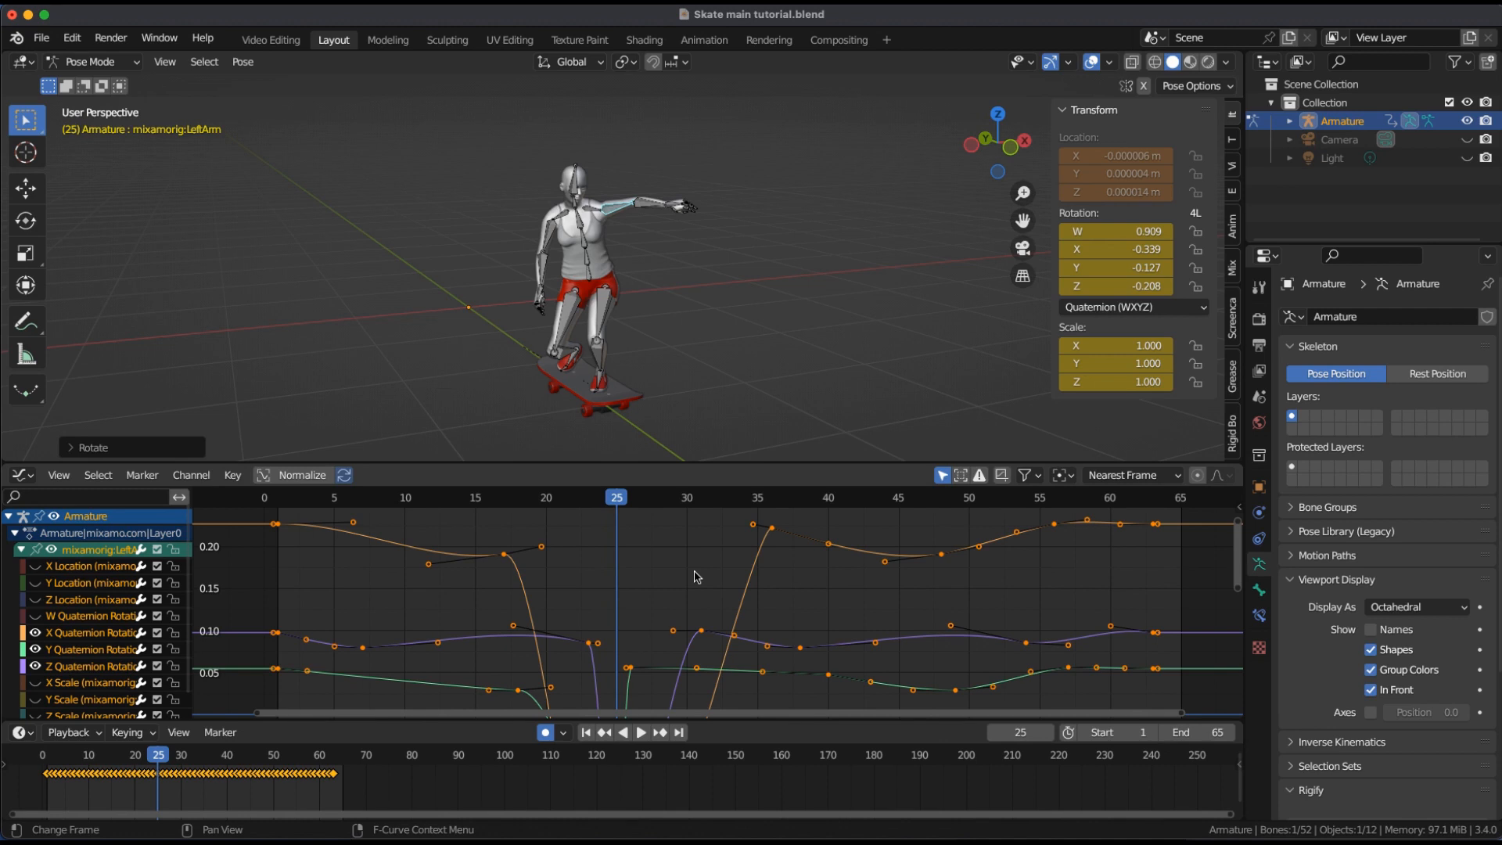
- Select all left arm rotation keyframes after frame 25 and shift them 9.5 frames later along the time axis
key(Home)
scroll(843, 640, down, 2)
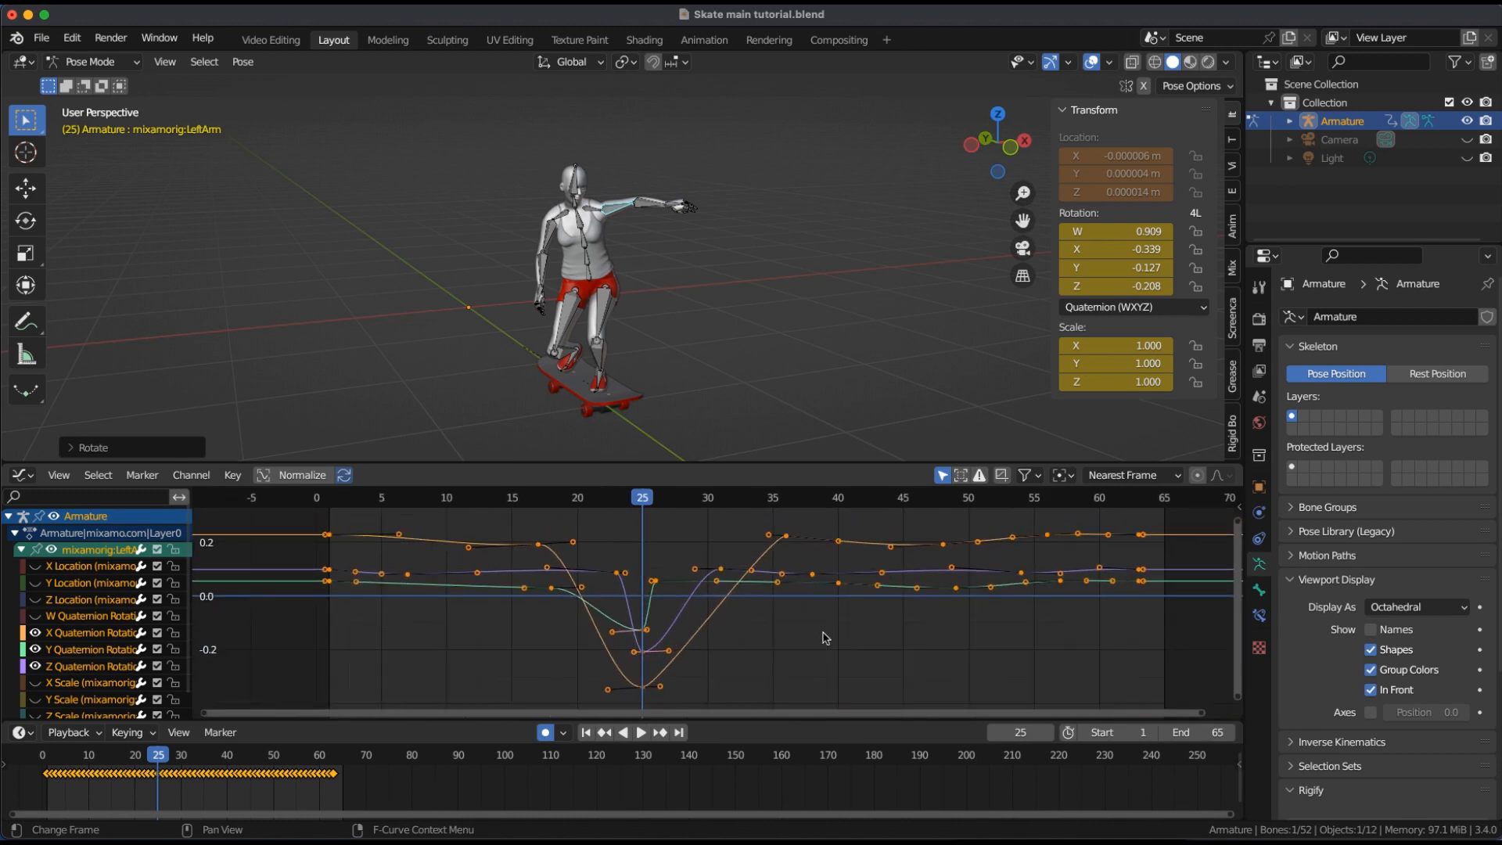
scroll(826, 637, down, 1)
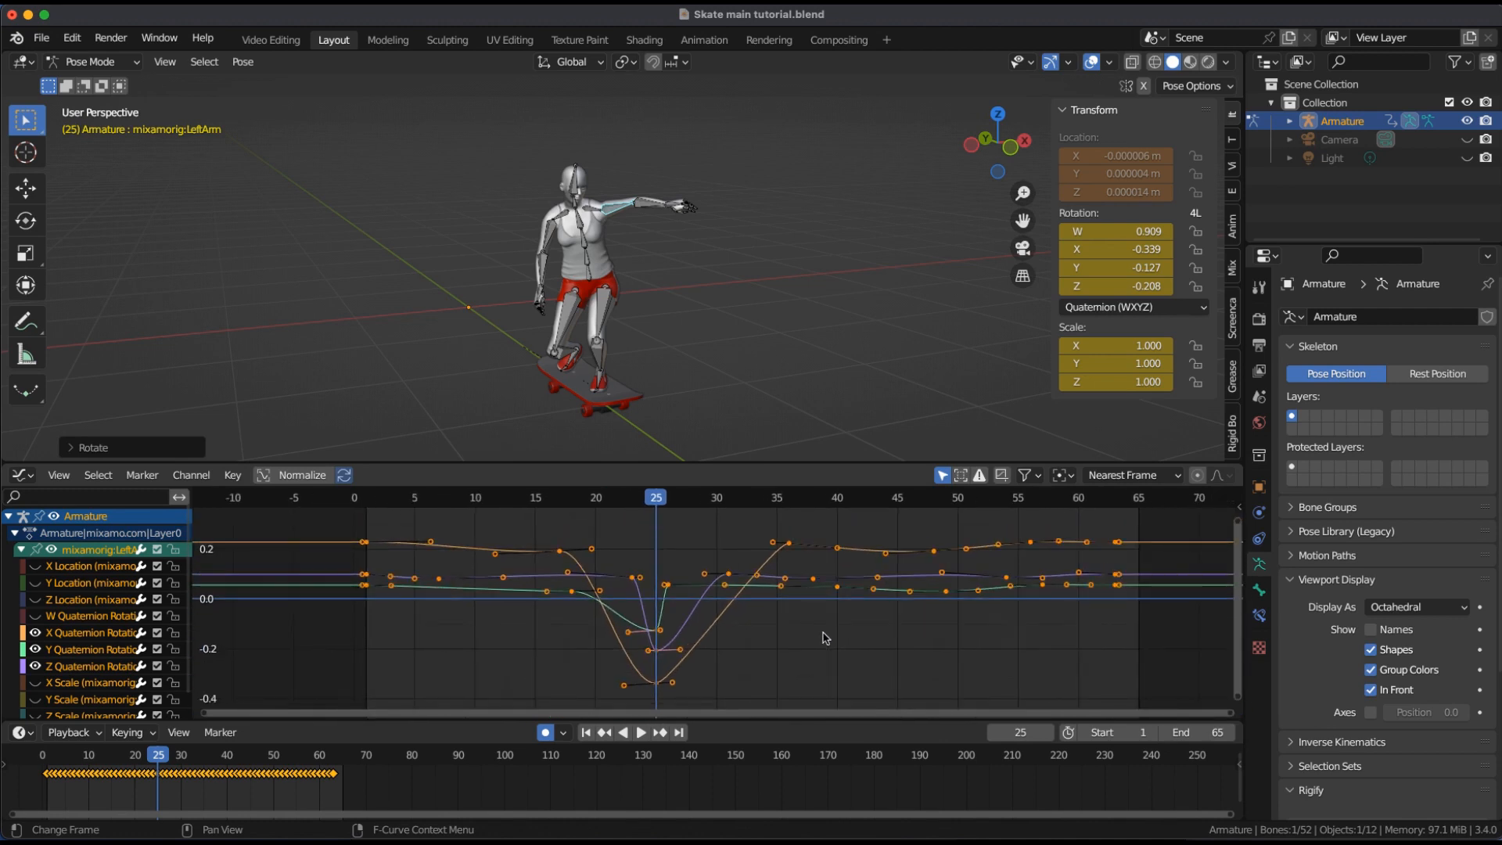
click(825, 638)
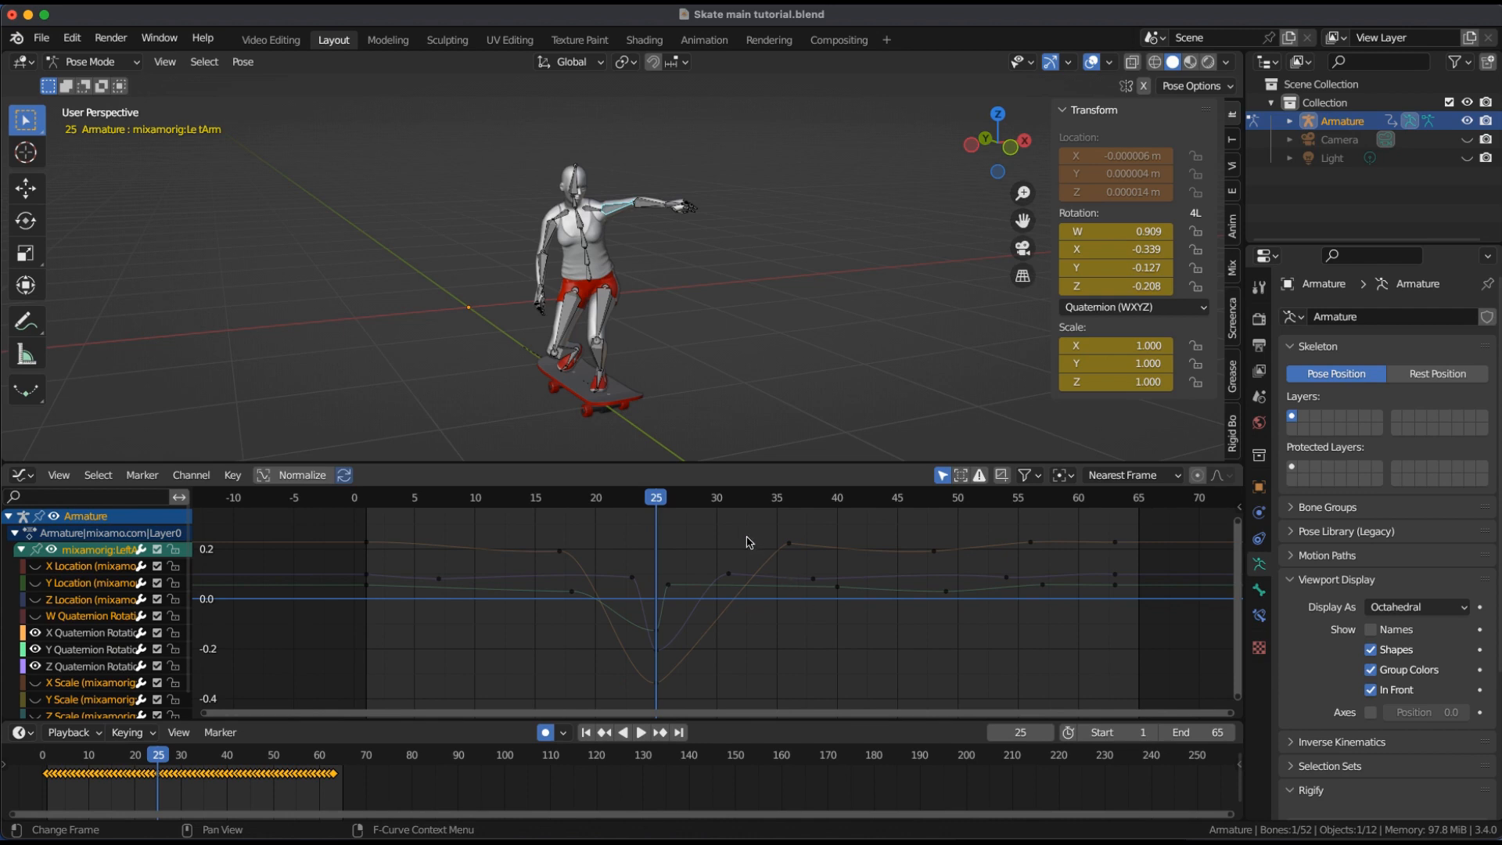
key(b)
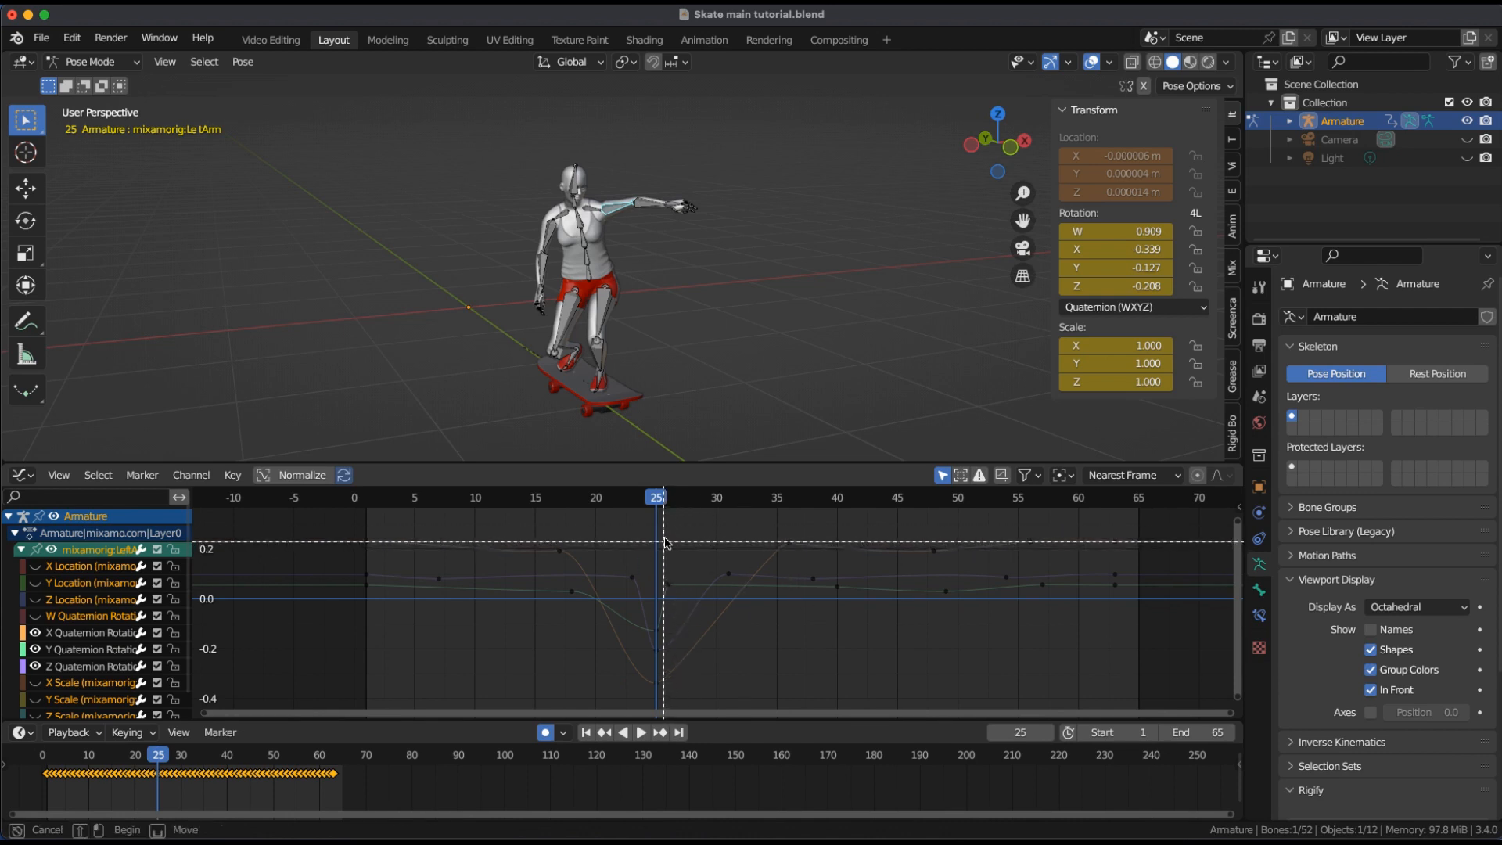
drag(665, 530, 1173, 697)
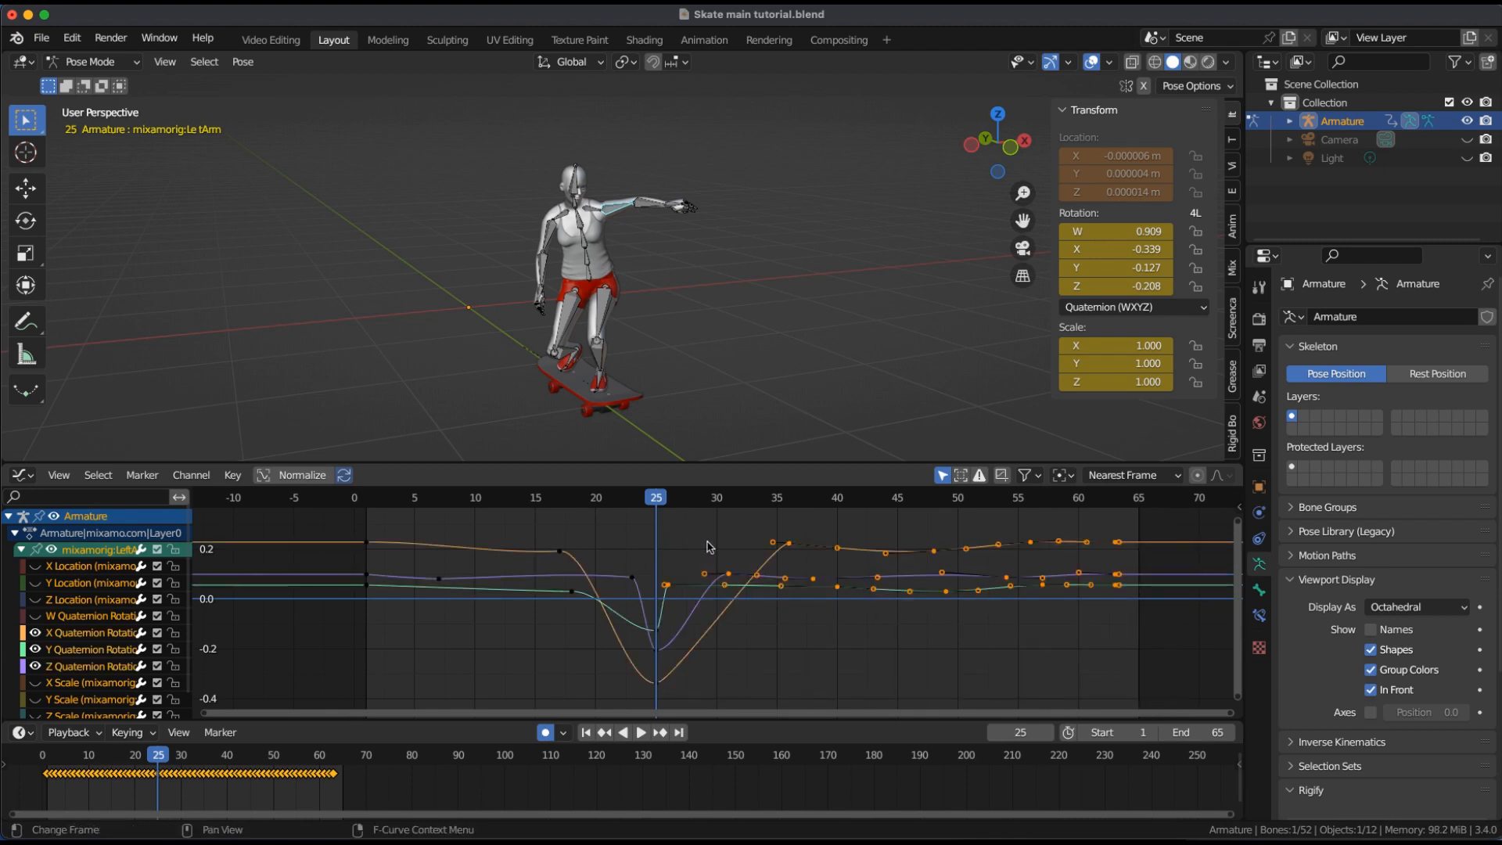
key(g)
key(x)
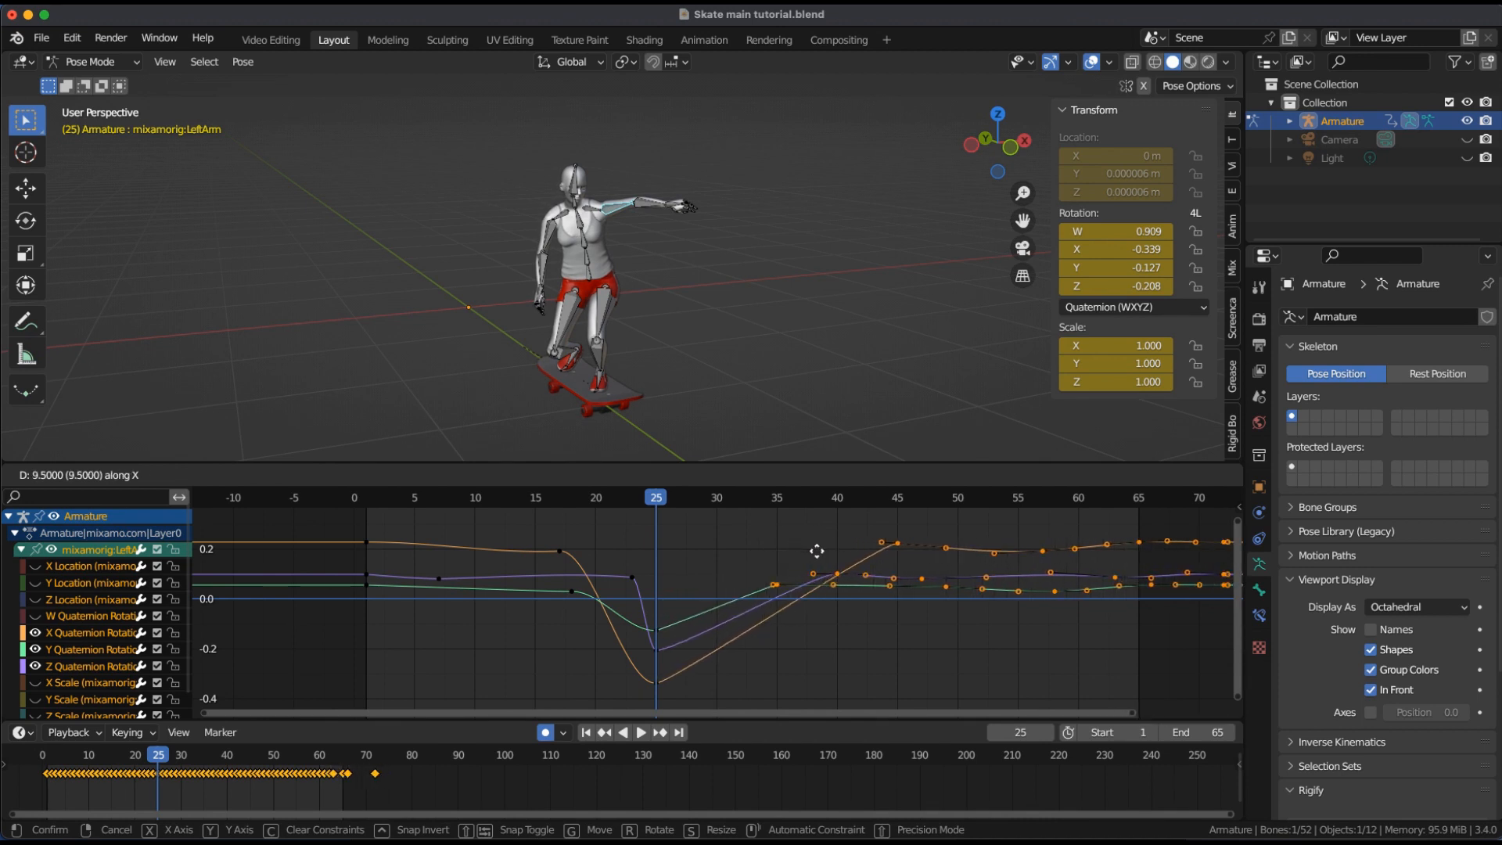
click(817, 551)
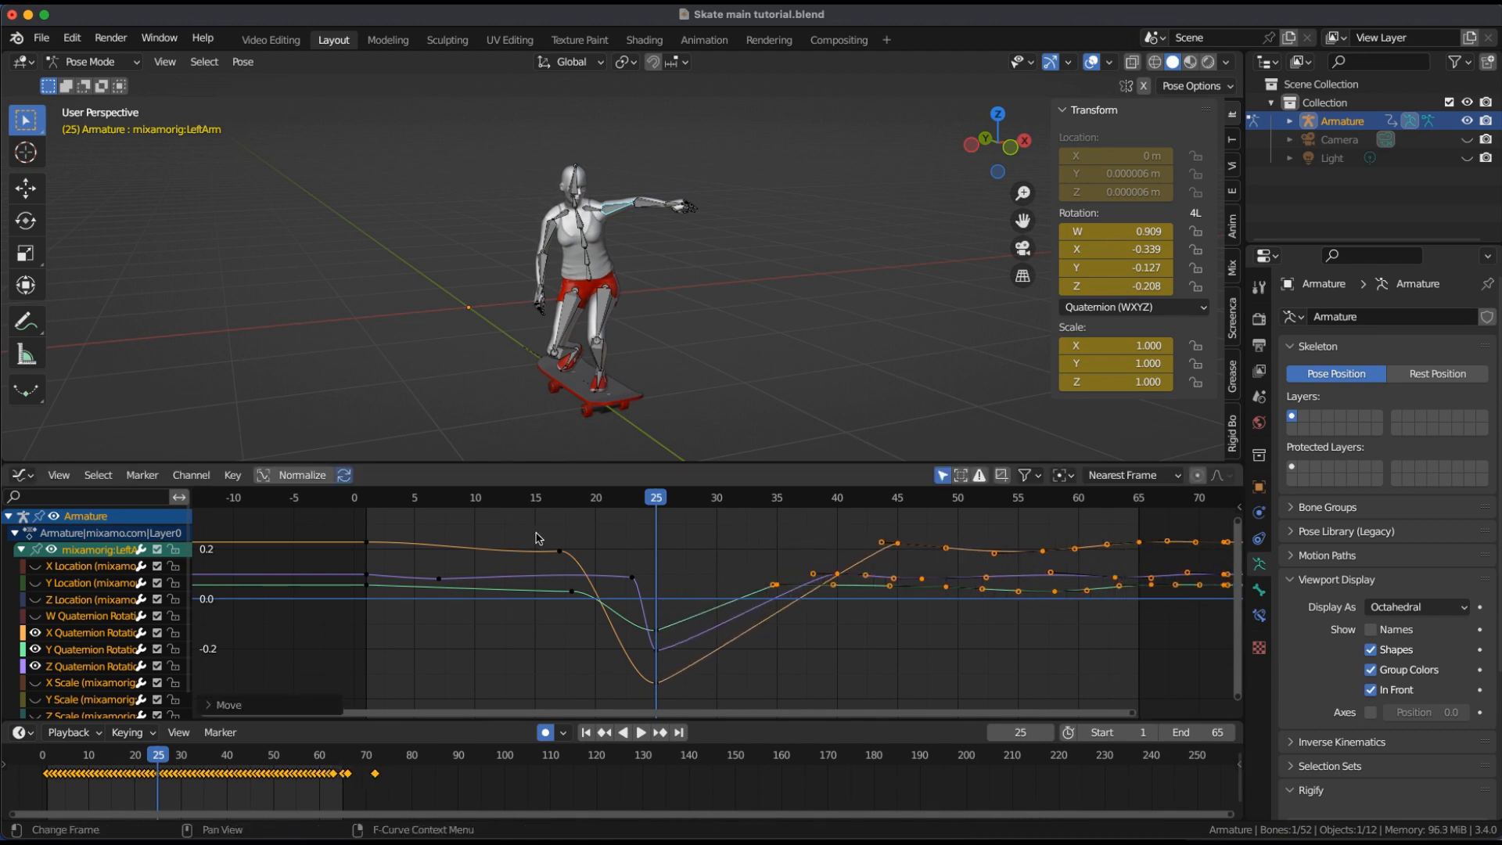
- Select all left arm rotation keyframes before frame 25 and move them 8 frames earlier without changing their values
click(440, 579)
key(b)
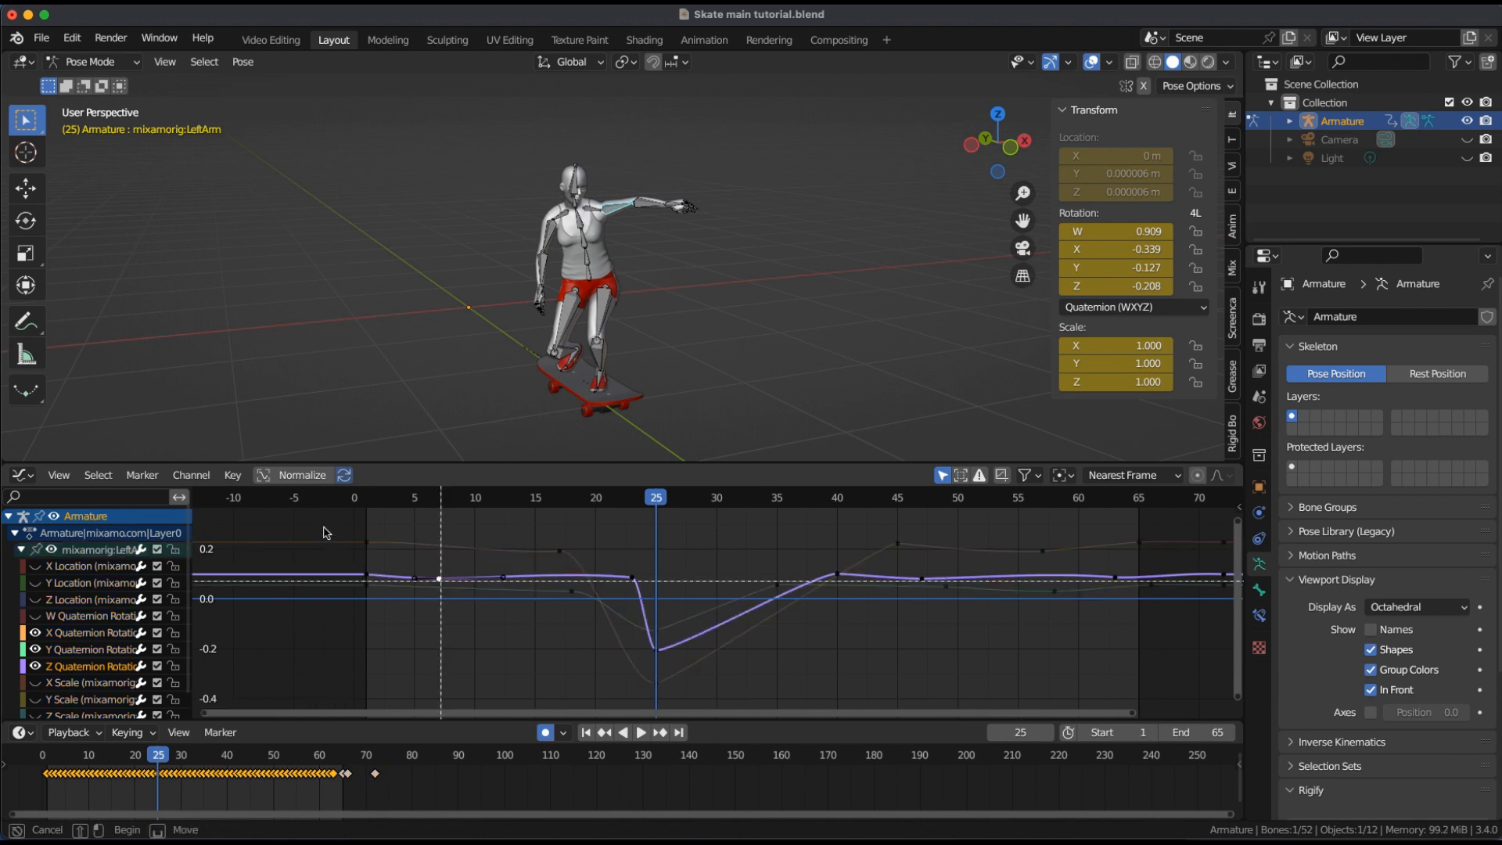
drag(297, 509, 647, 695)
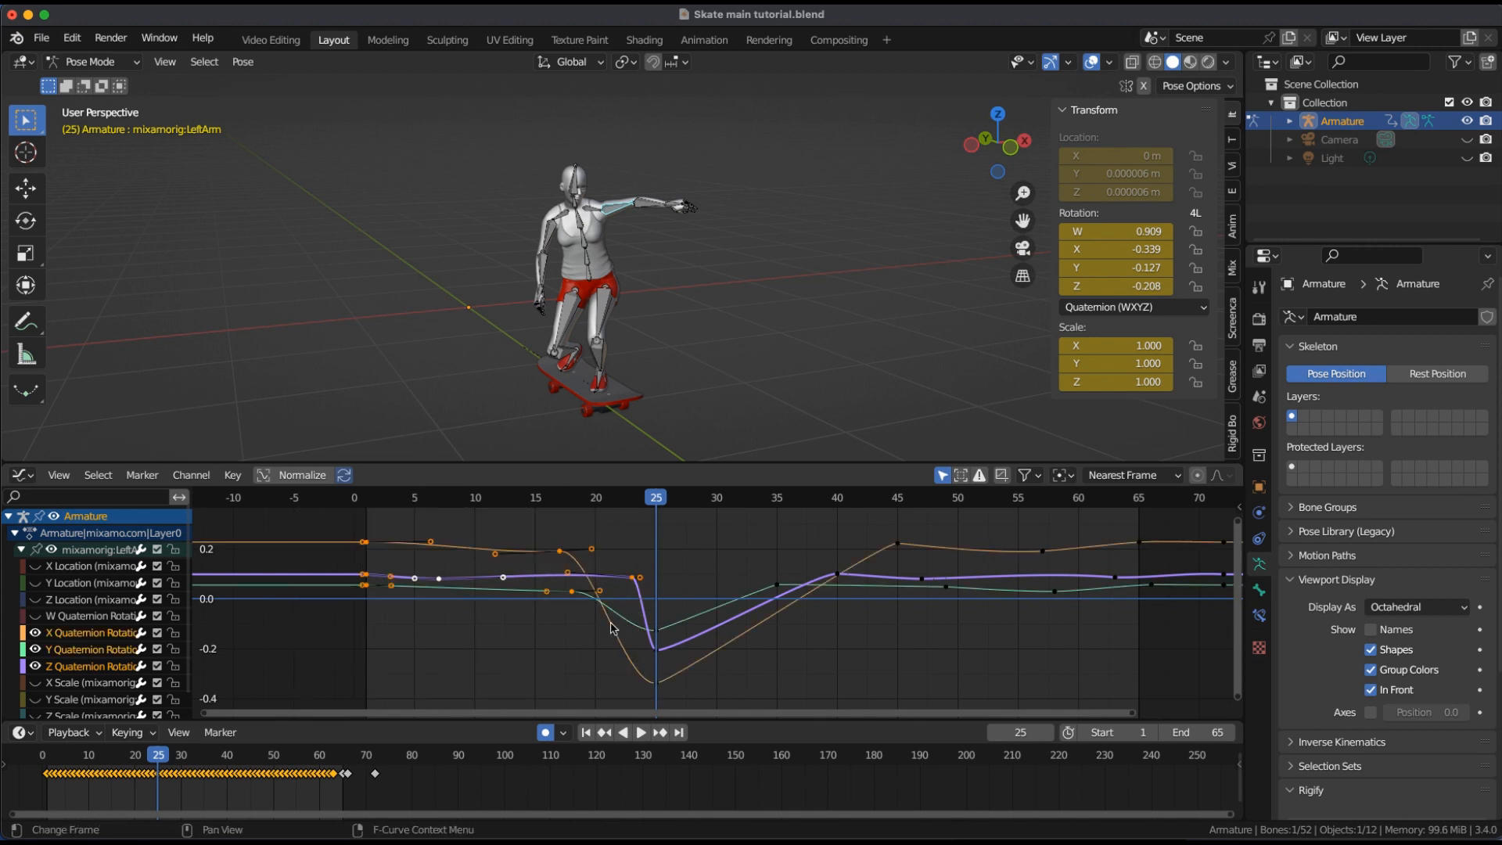
key(g)
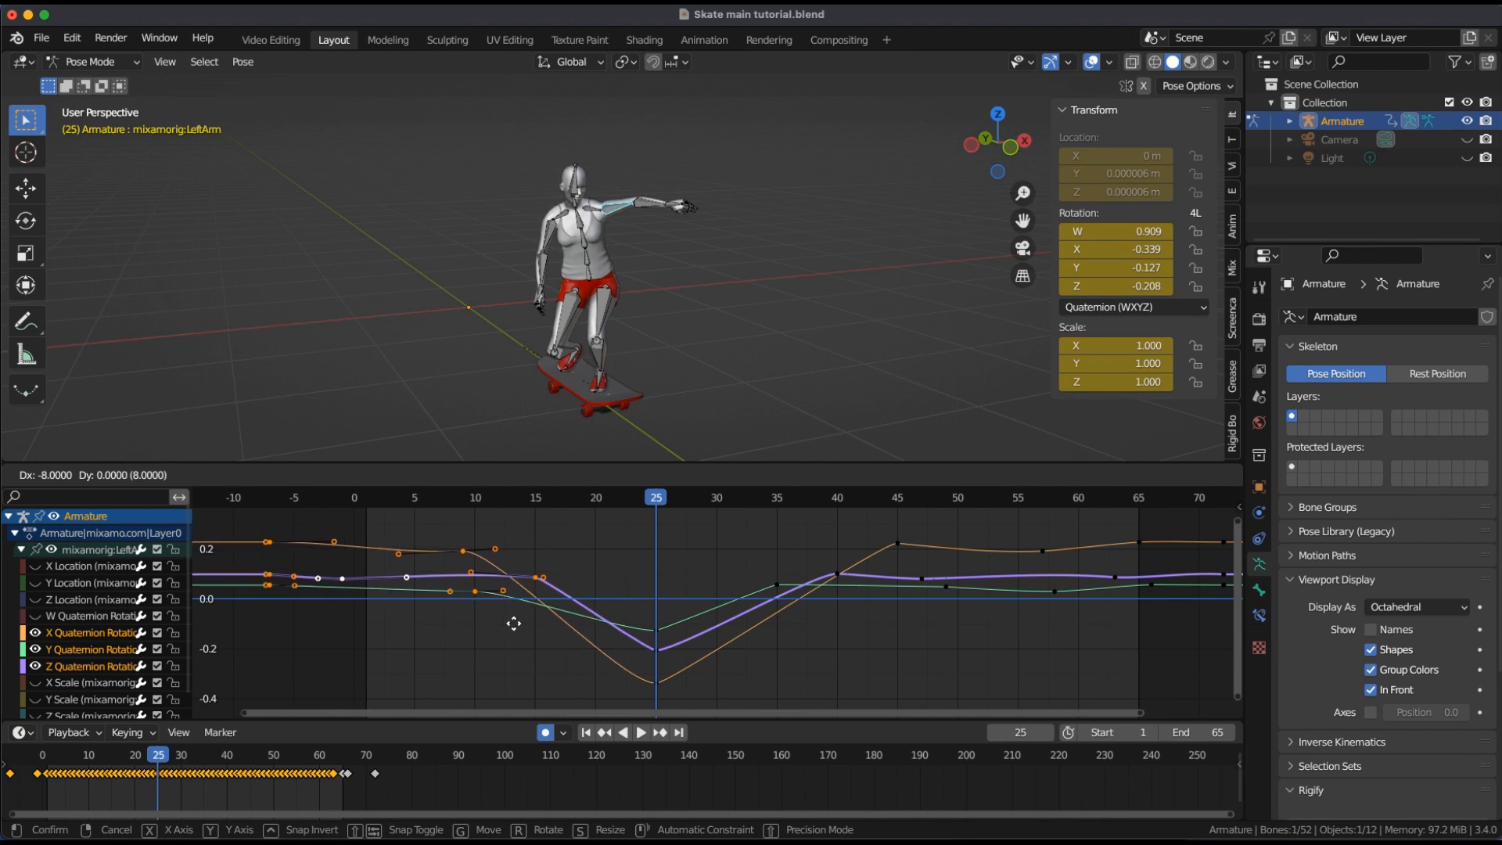
click(514, 624)
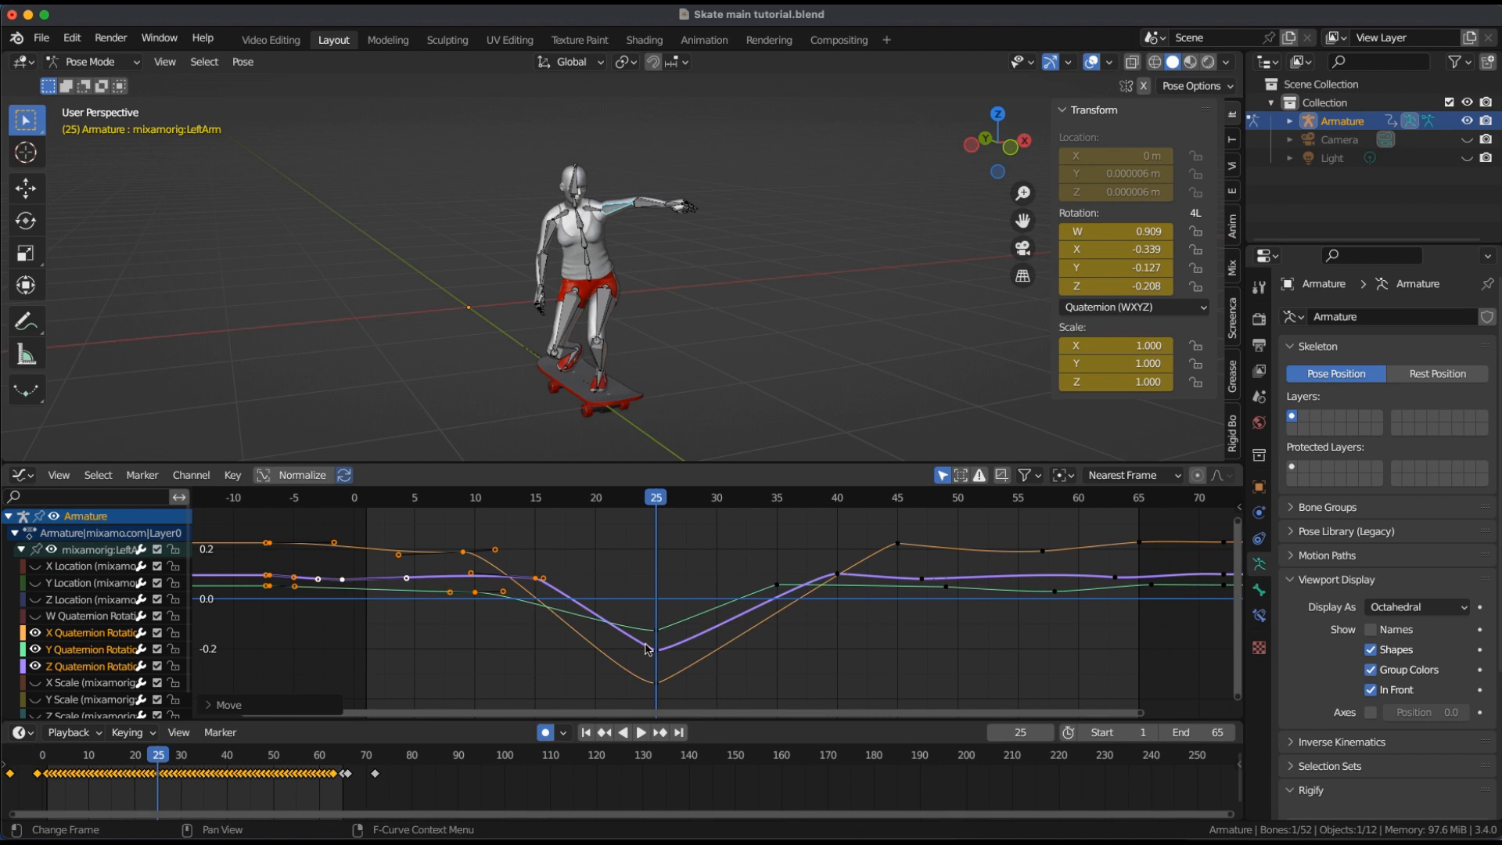
- Scale up the frame 25 keyframe handles on the X, Z and Y Quaternion Rotation curves to smooth the arm motion
click(655, 684)
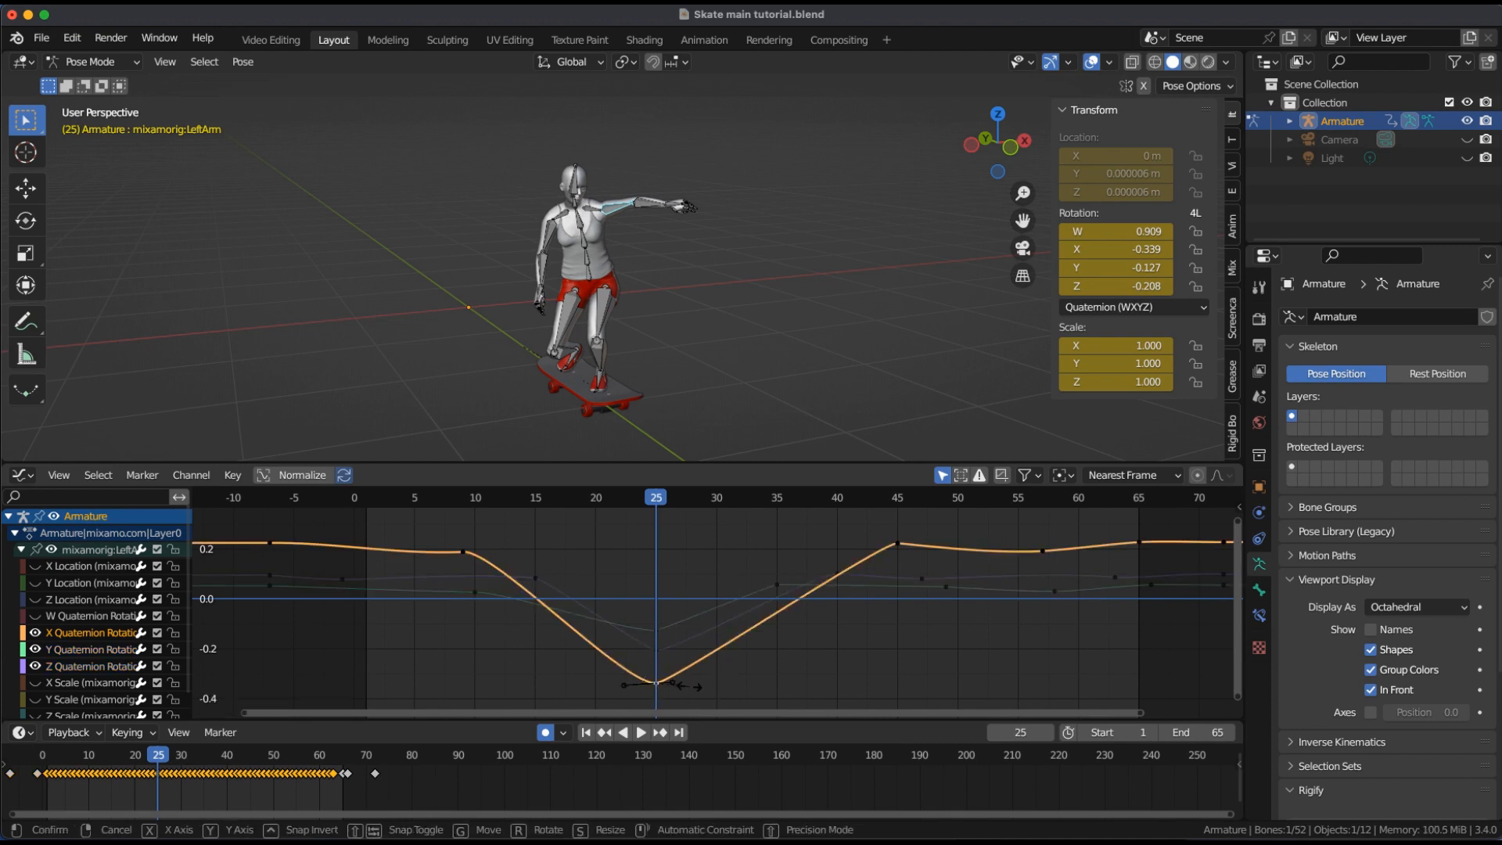
key(s)
click(745, 687)
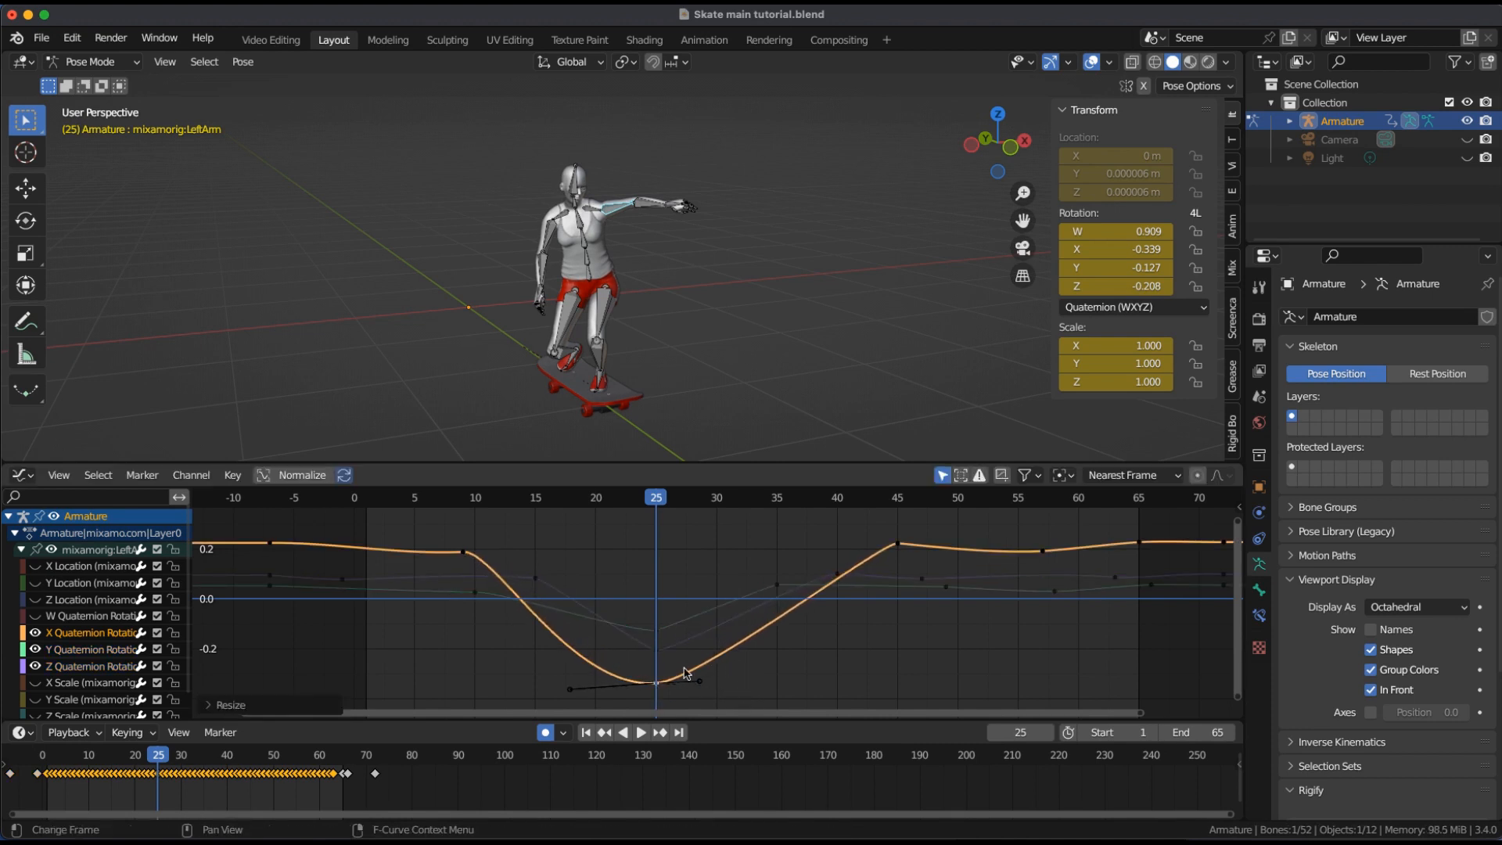
click(658, 654)
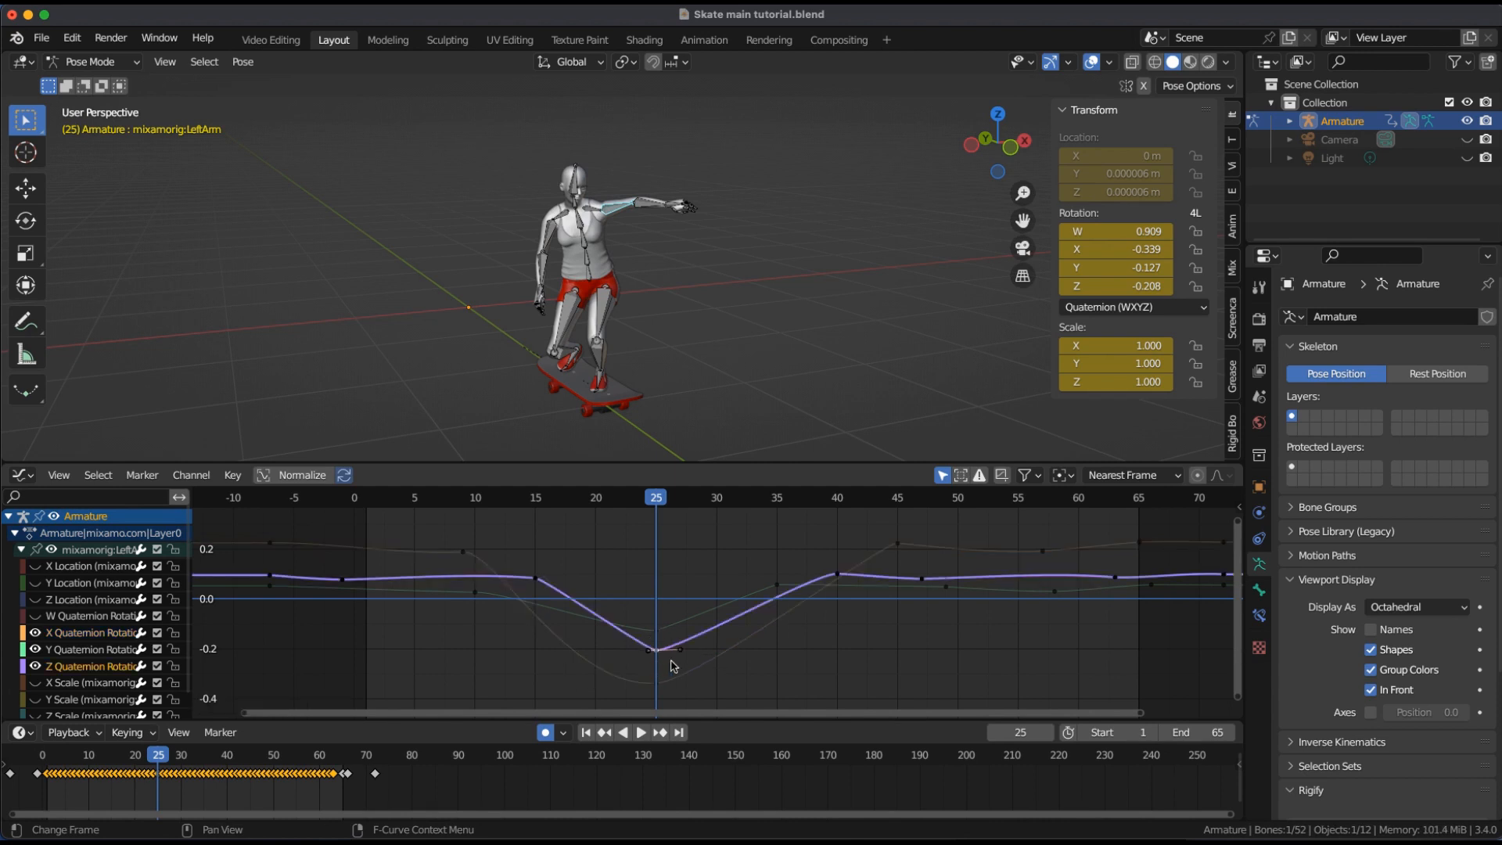
key(s)
click(668, 637)
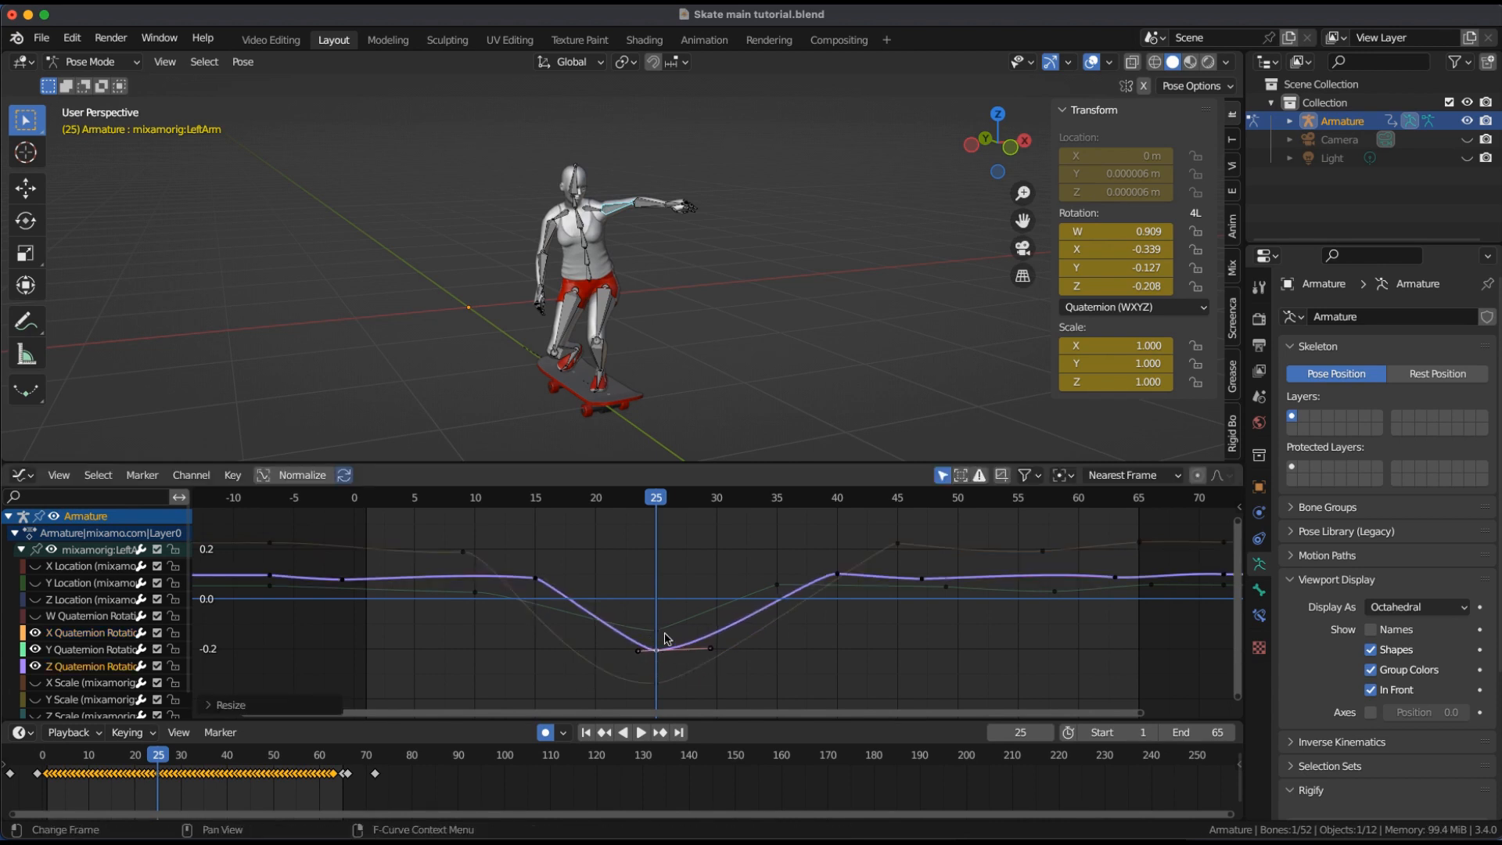
click(658, 634)
click(661, 633)
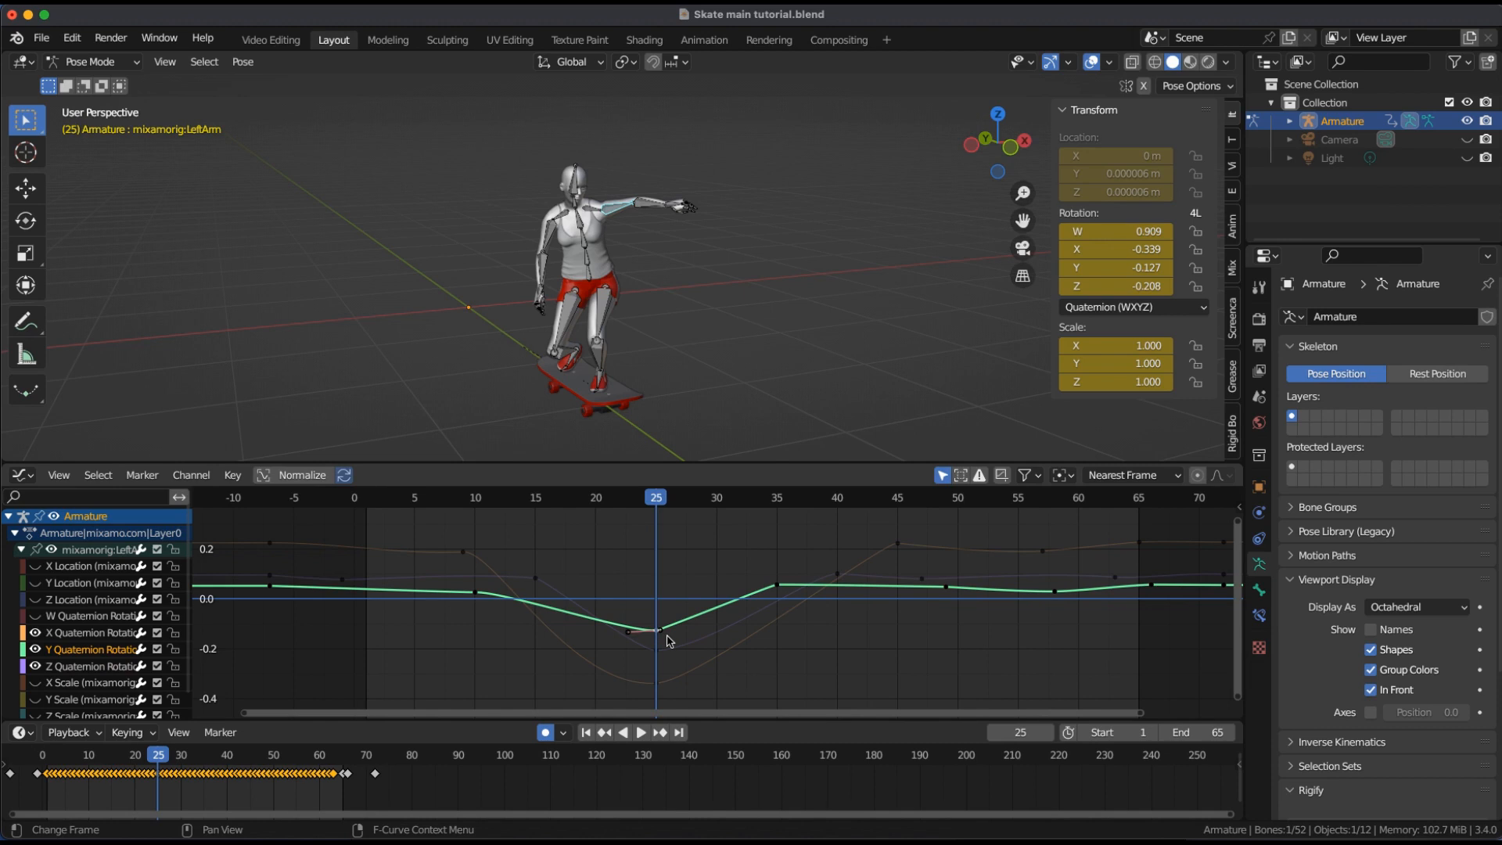
key(s)
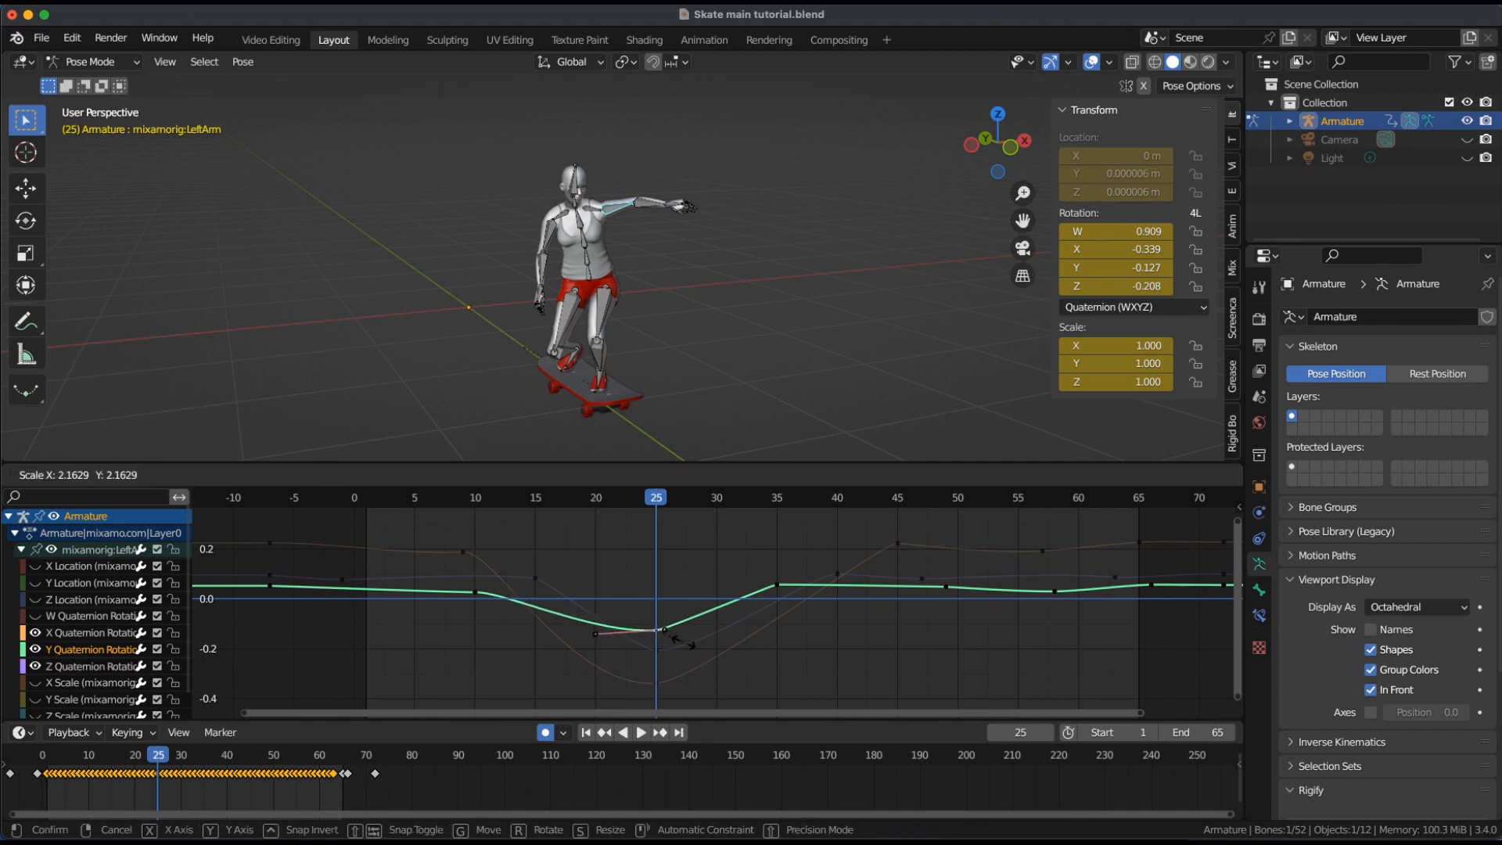
click(689, 643)
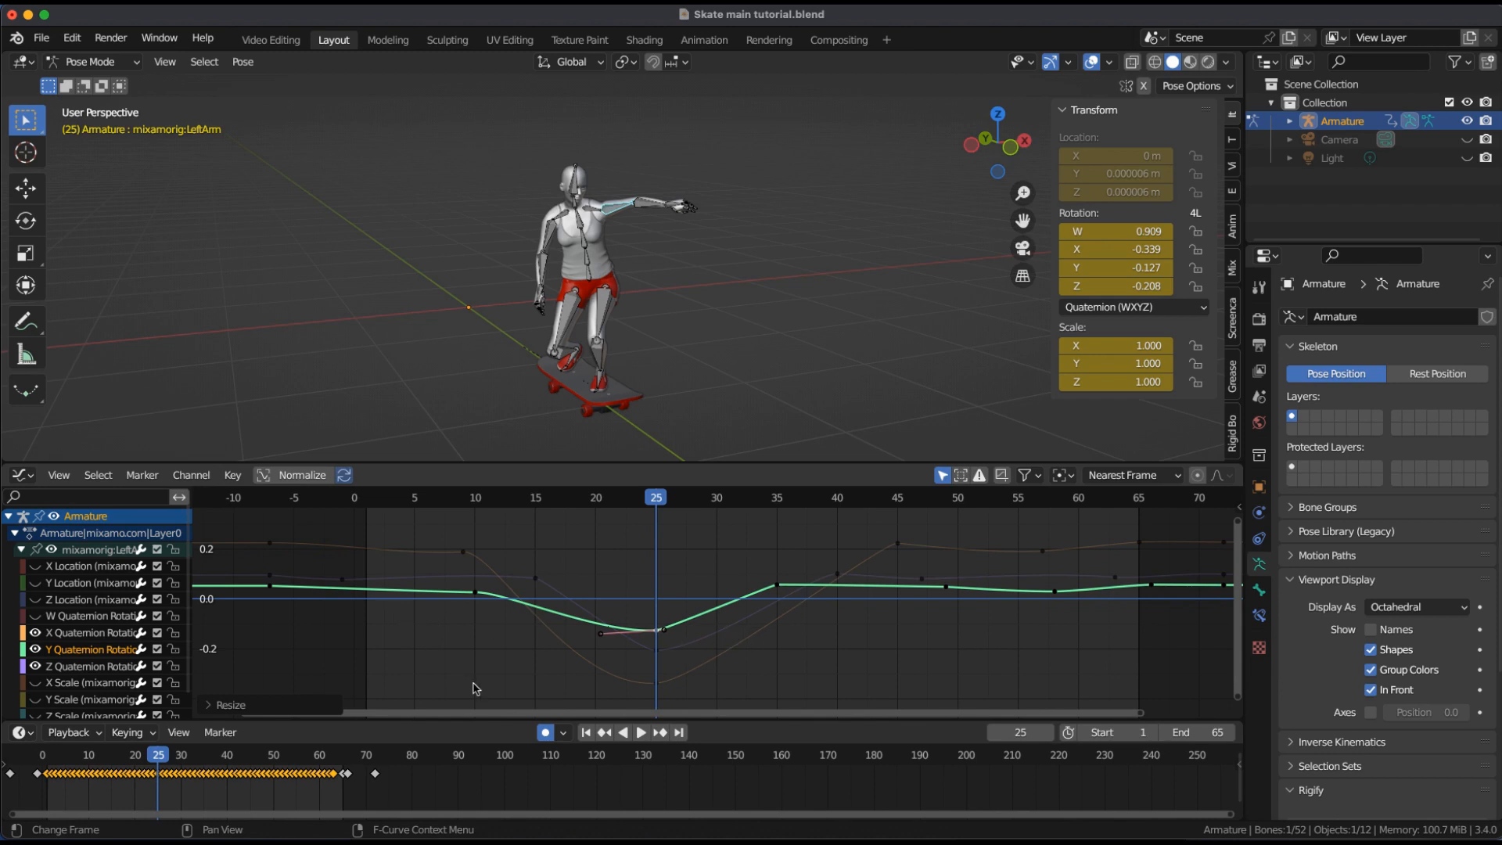
- Play the animation from frame 1 to check the arm movement, and scrub back to frame 35
key(shift+Left)
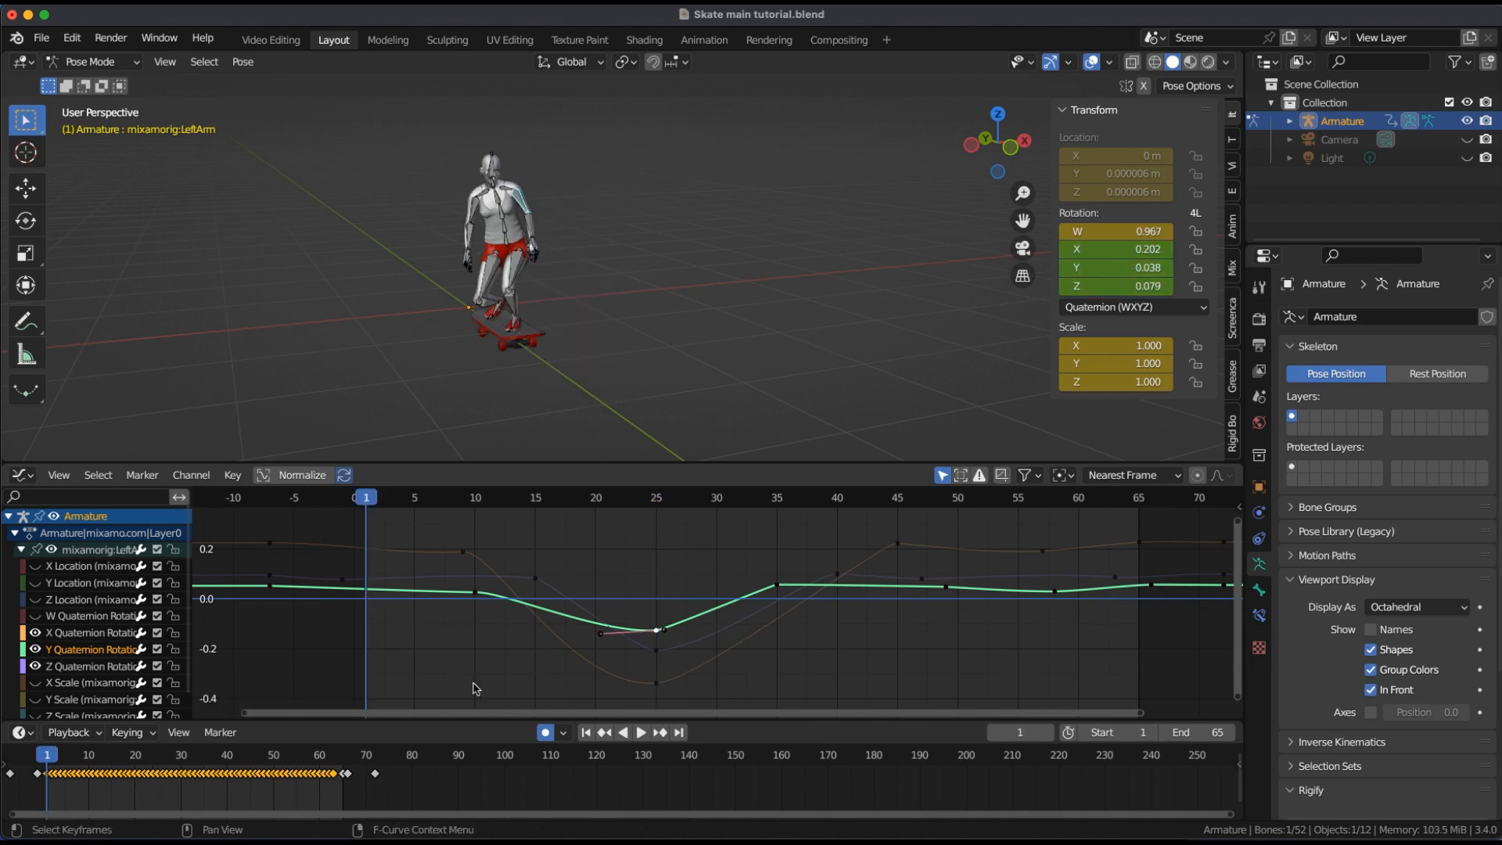
key(space)
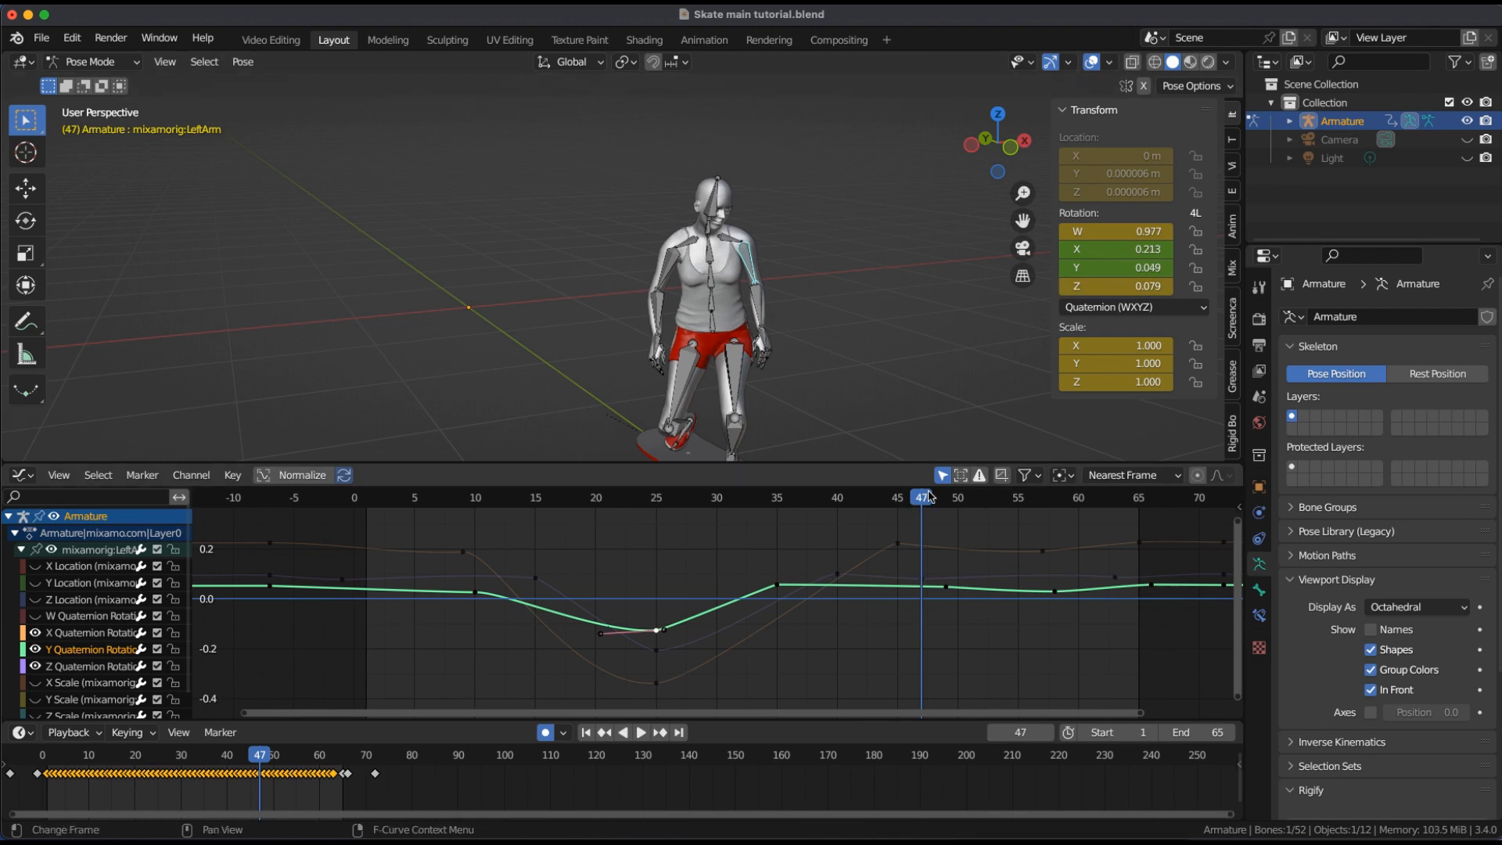
drag(920, 501, 777, 557)
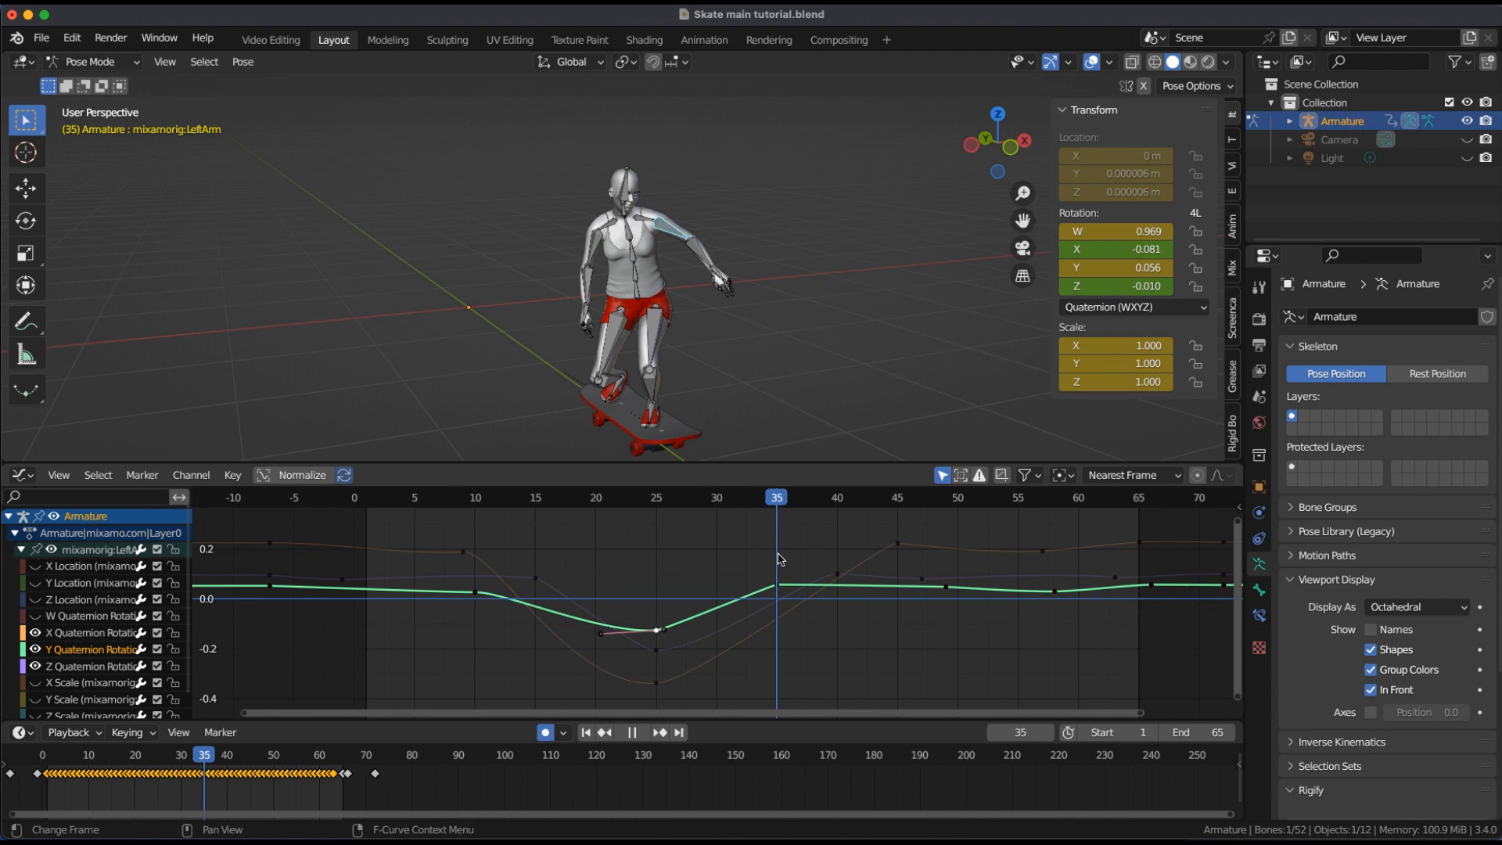
- Select the right upper arm bone and show only its X, Y and Z Quaternion Rotation curves
click(592, 249)
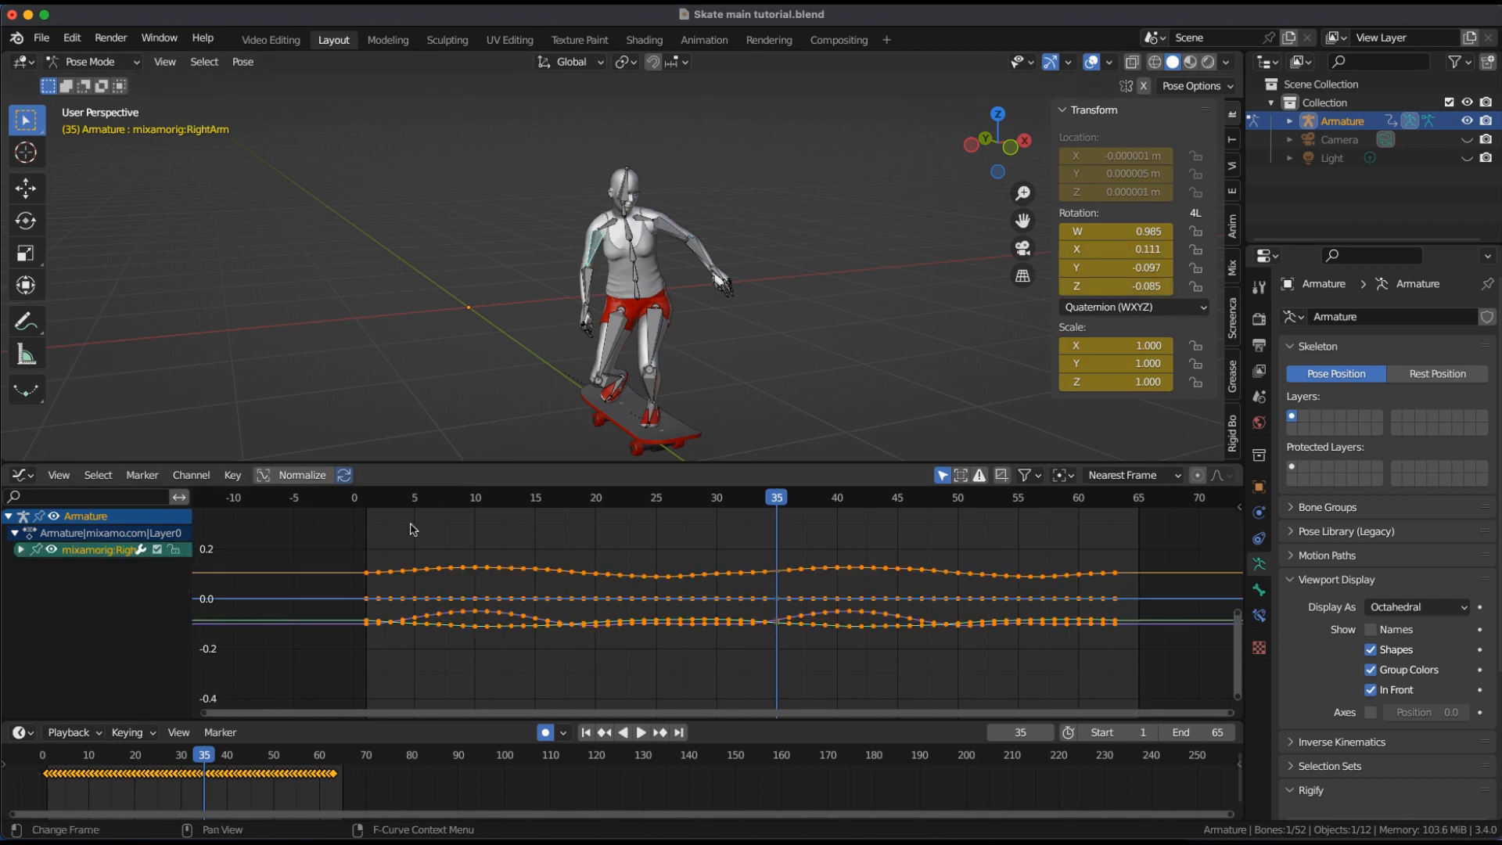
click(21, 550)
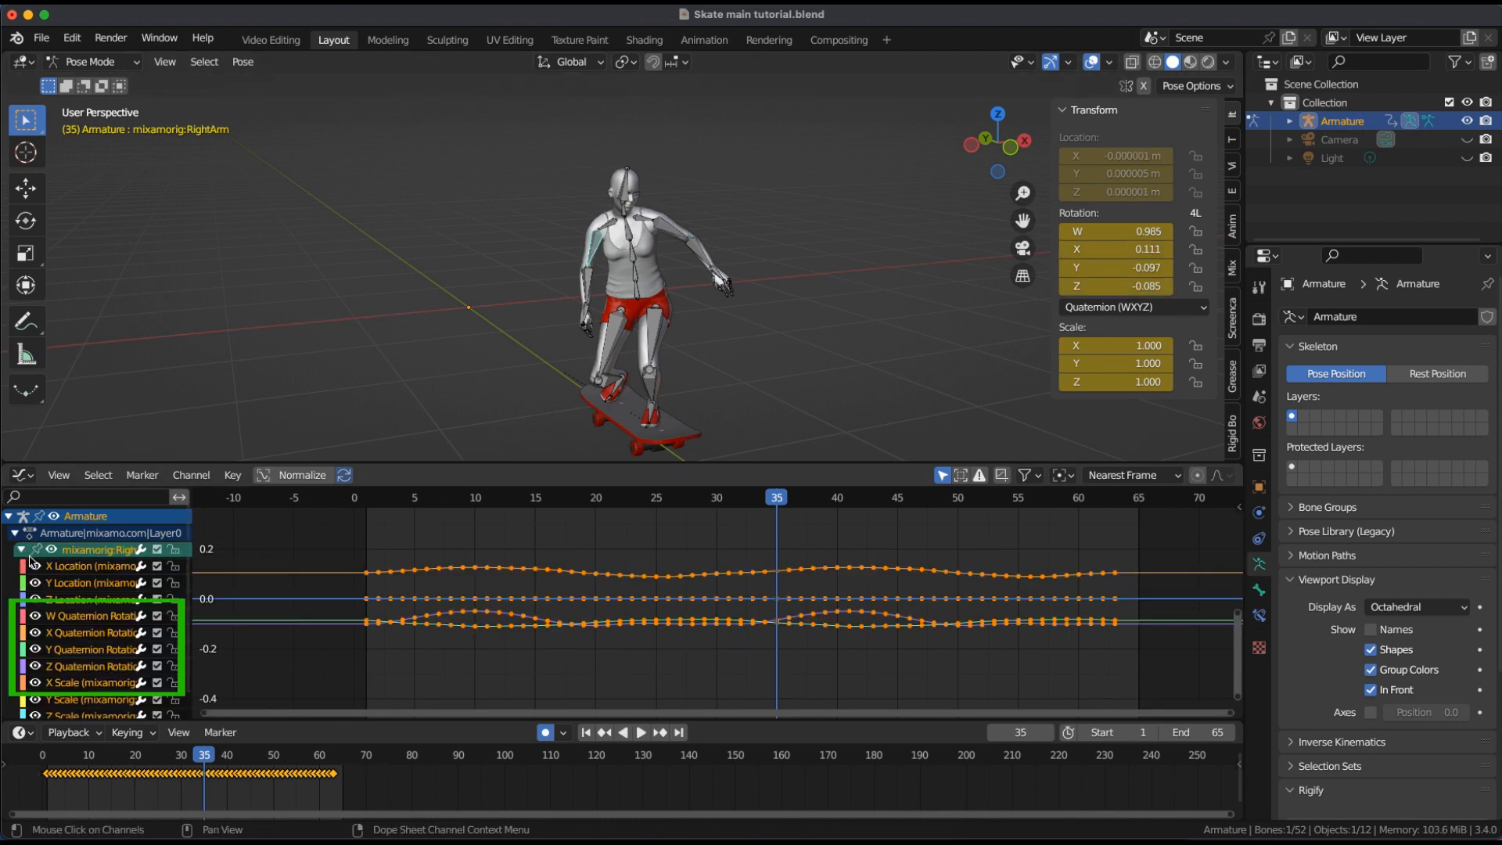
click(52, 550)
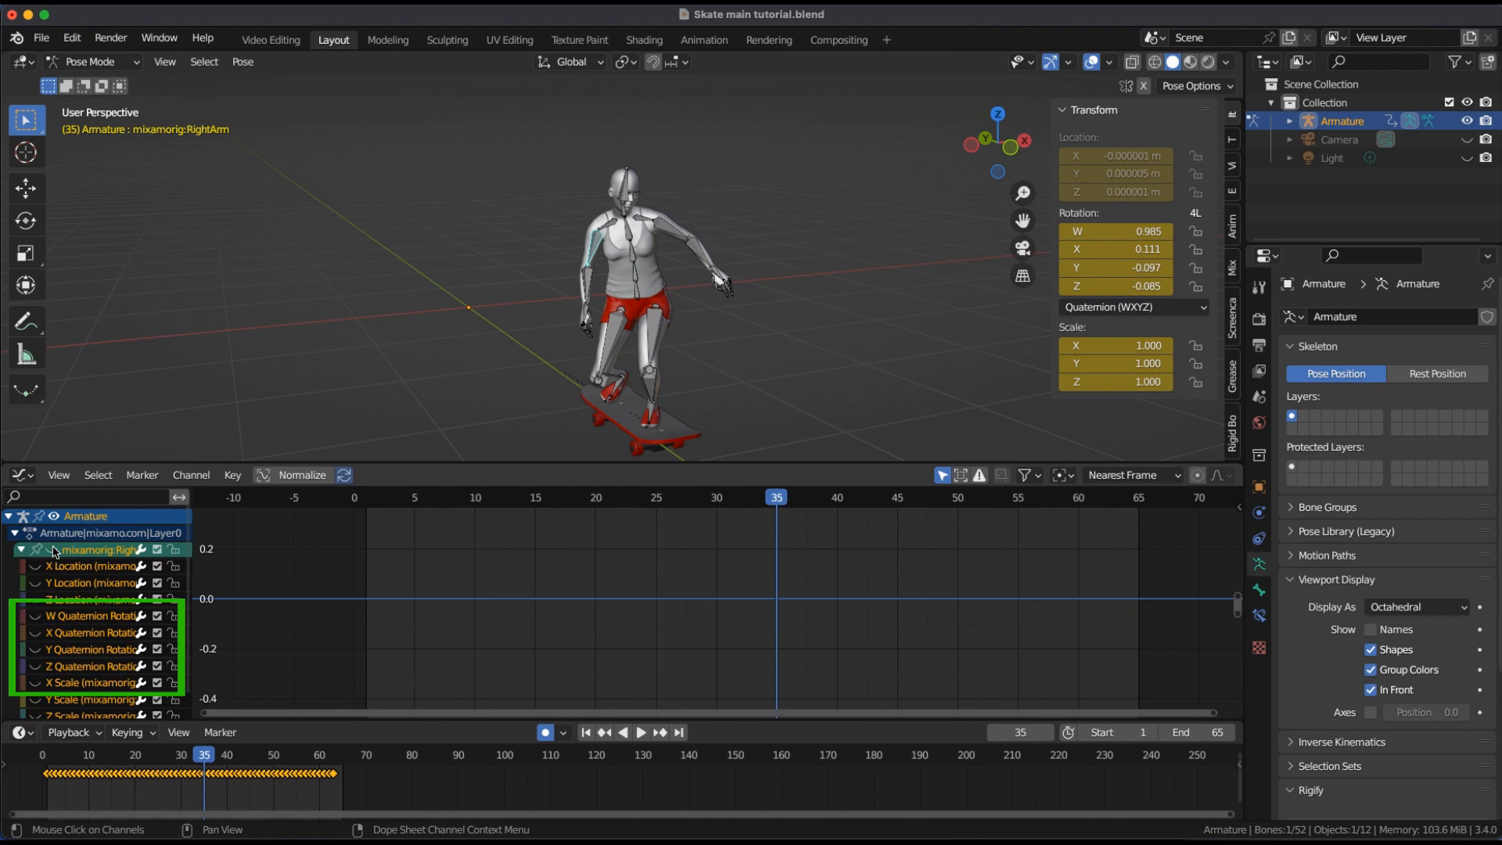
click(35, 632)
click(35, 649)
click(35, 665)
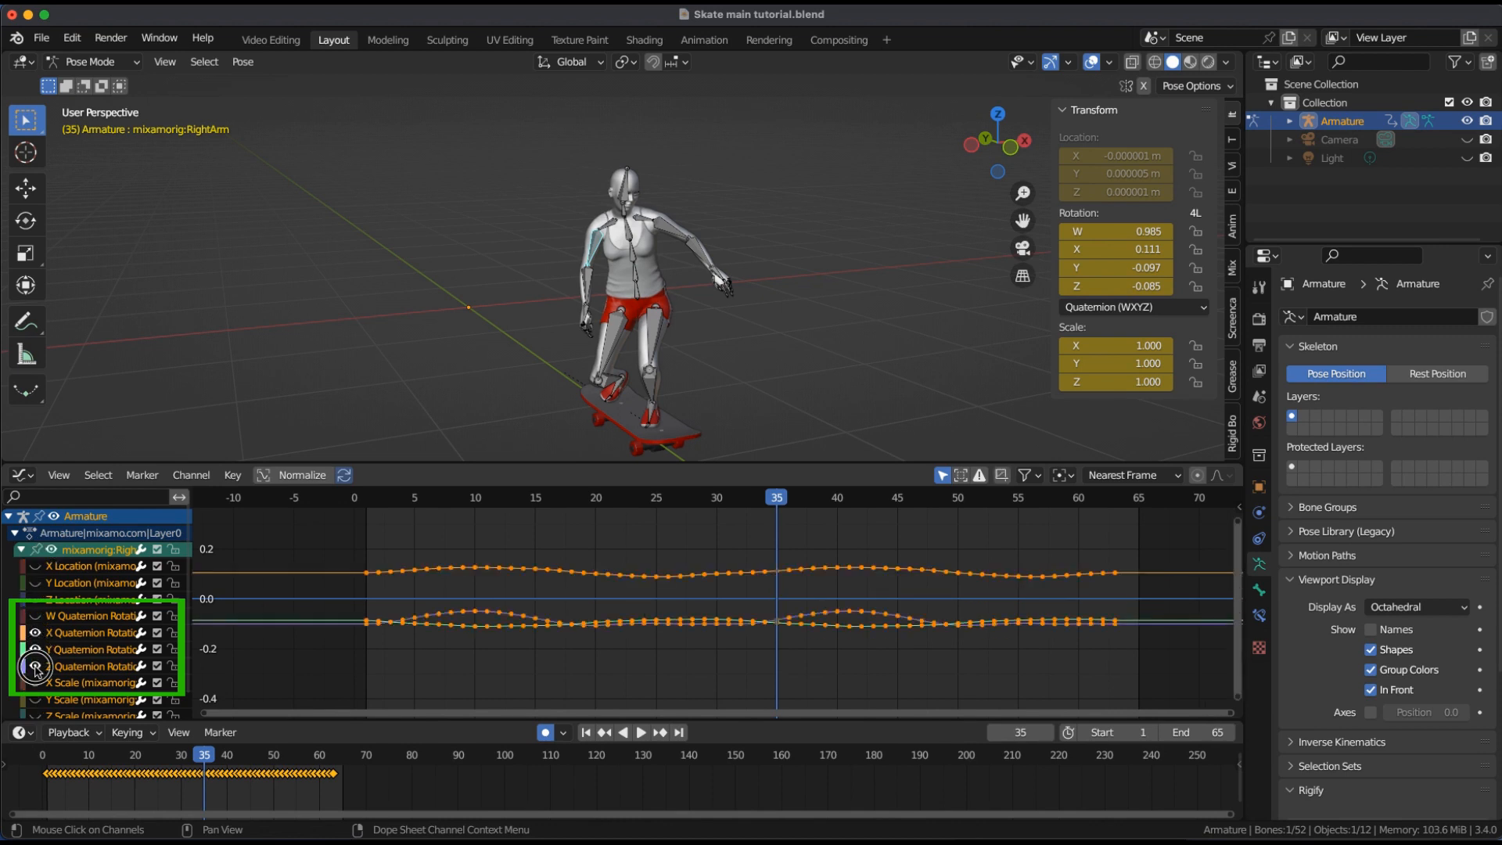
- Decimate the right arm's visible rotation keyframes by ratio, removing 90% of them
click(232, 475)
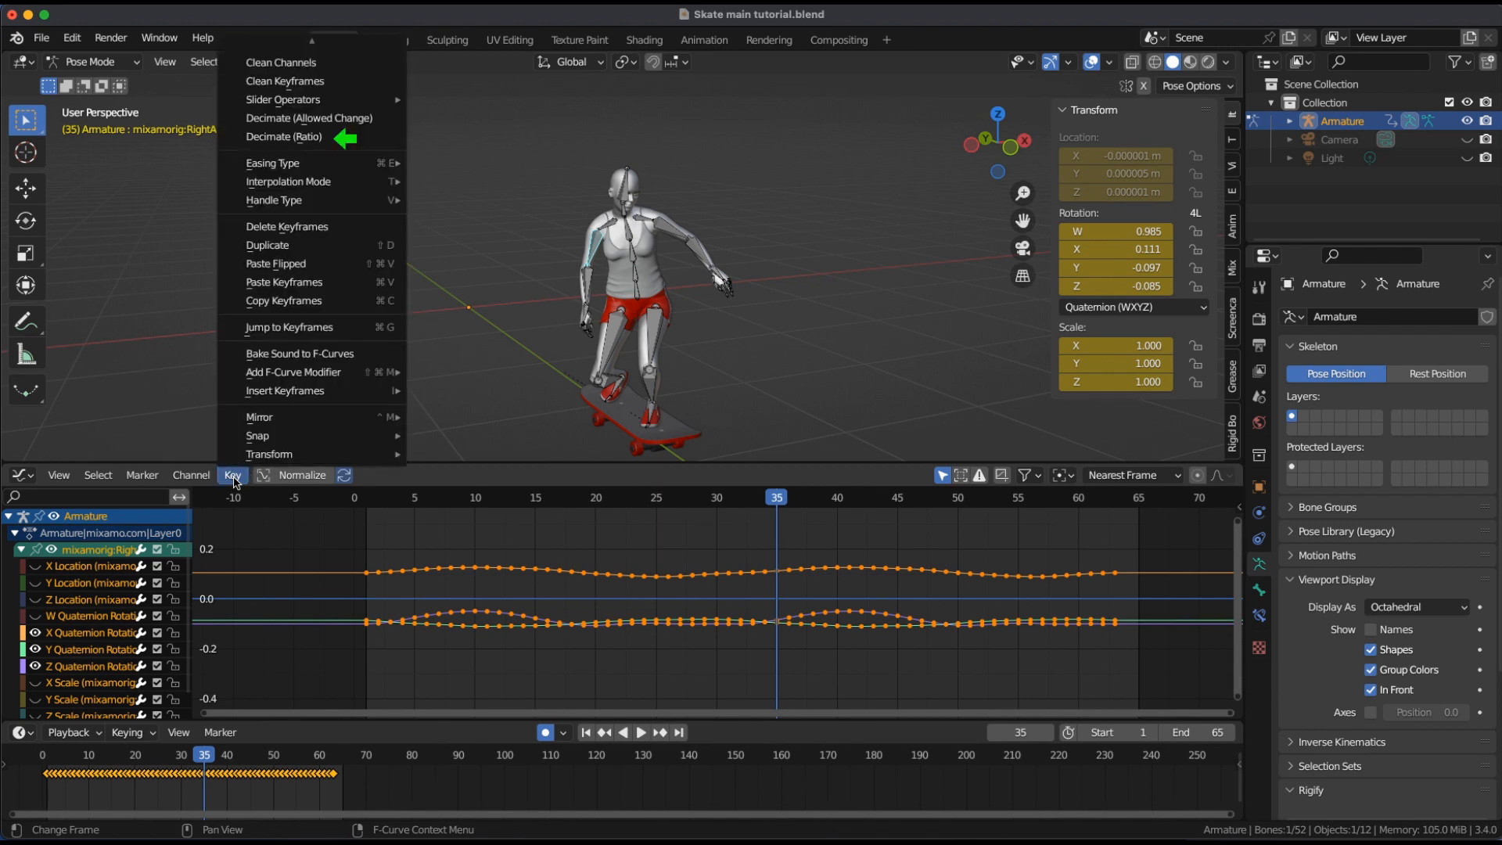
click(289, 136)
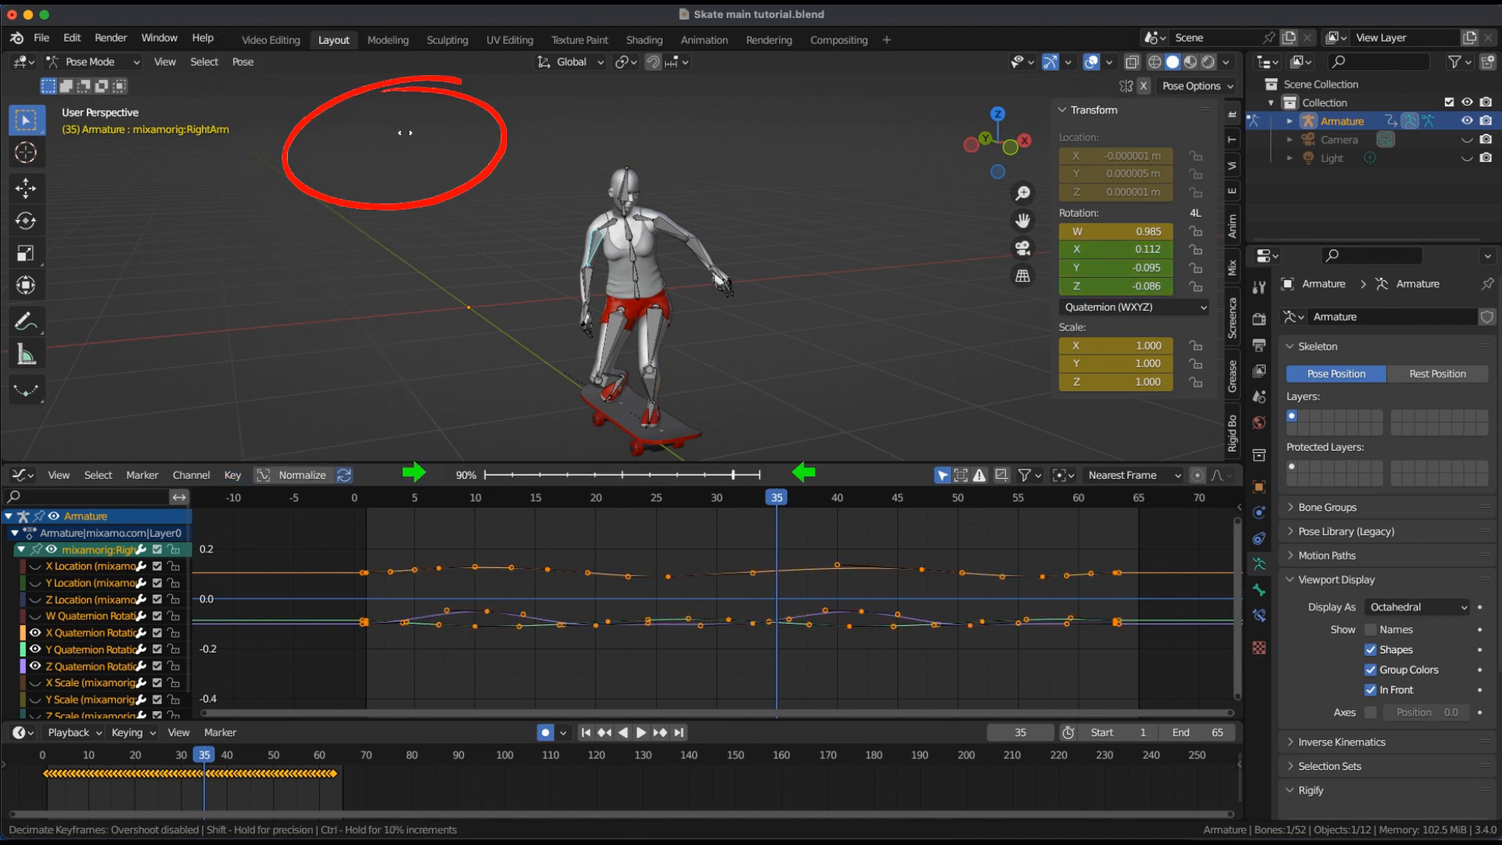
click(405, 133)
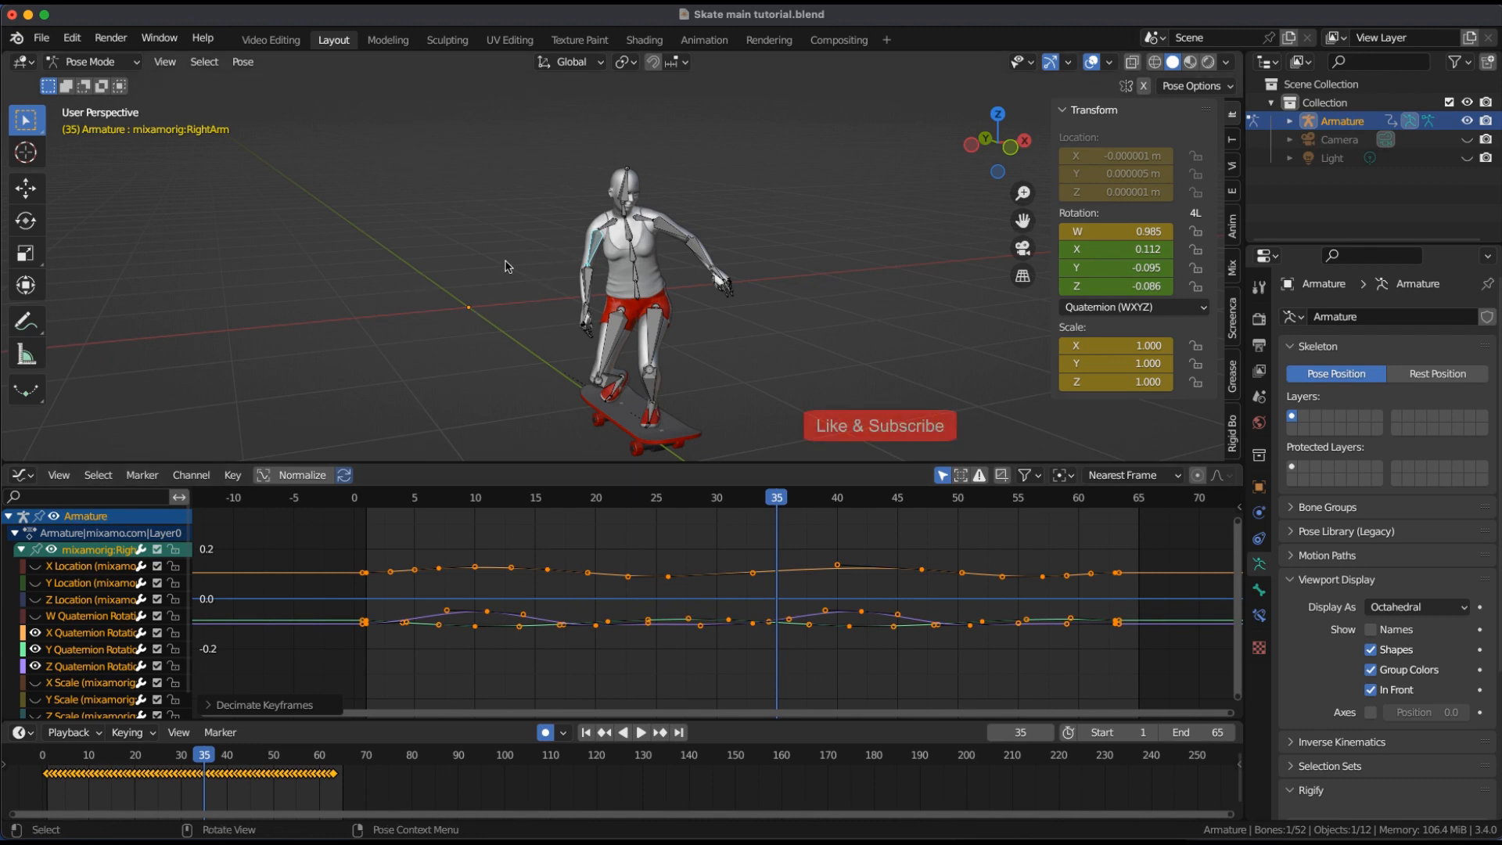
- Rotate the right upper arm up and outward at frame 35, to about W 0.925, X -0.336, Y 0.073, Z 0.162
key(r)
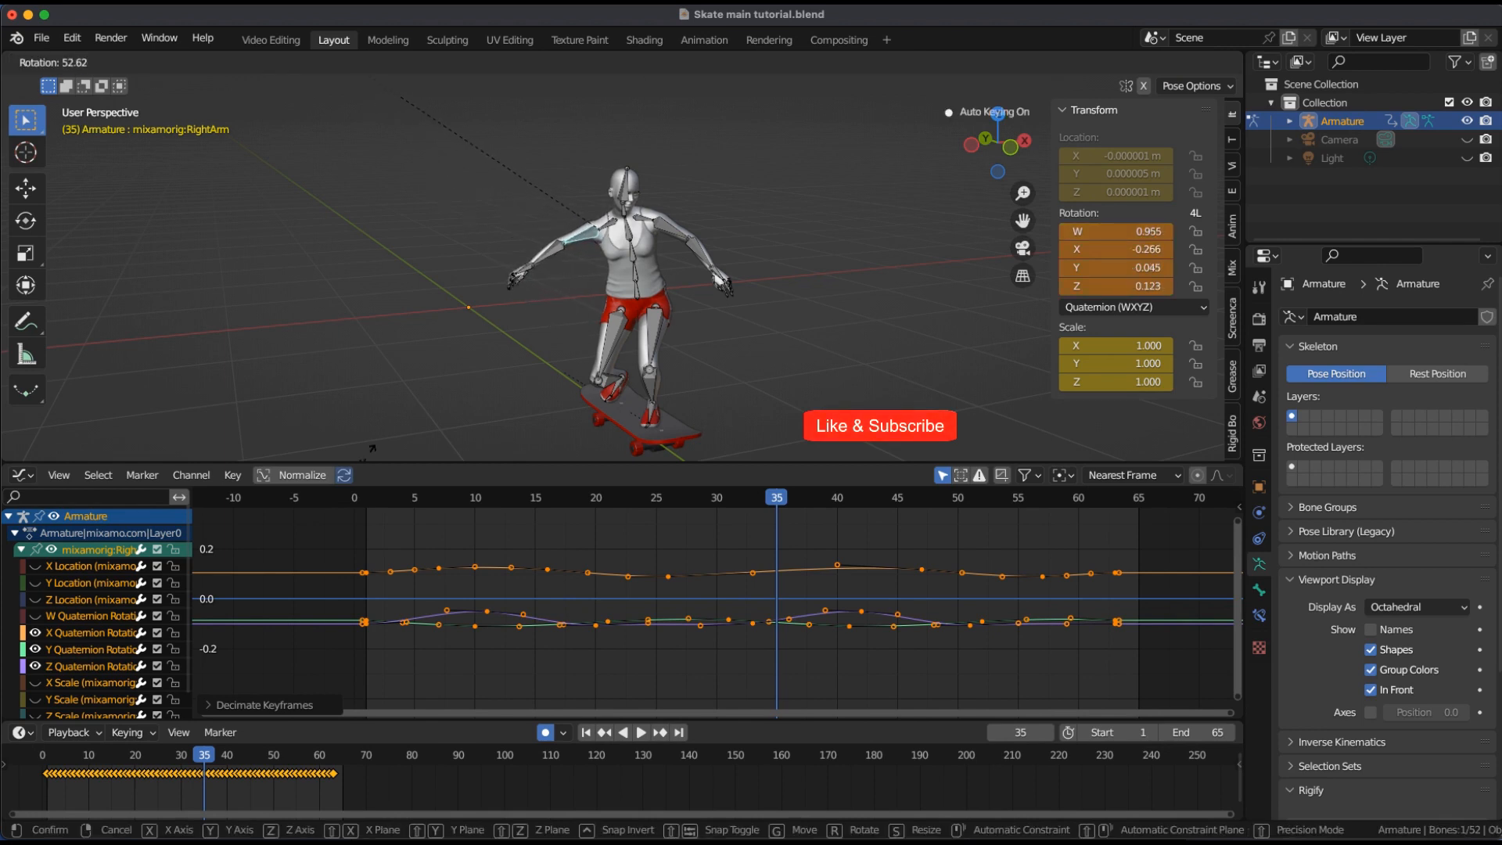
click(393, 413)
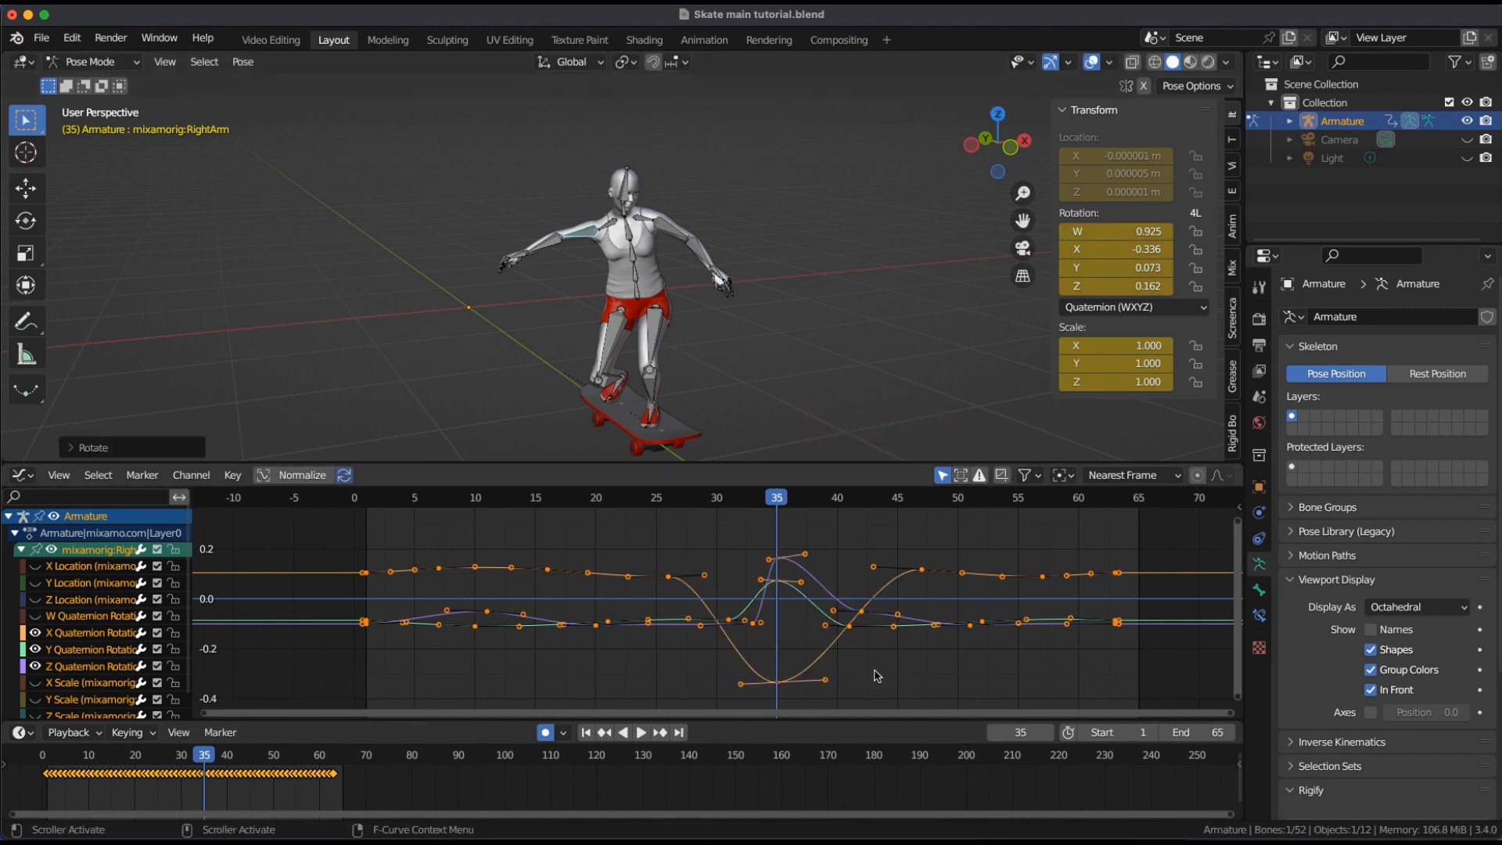
- Select all right arm rotation keyframes after frame 35 and shift them 4 frames later along the time axis
middle_drag(878, 676, 853, 643)
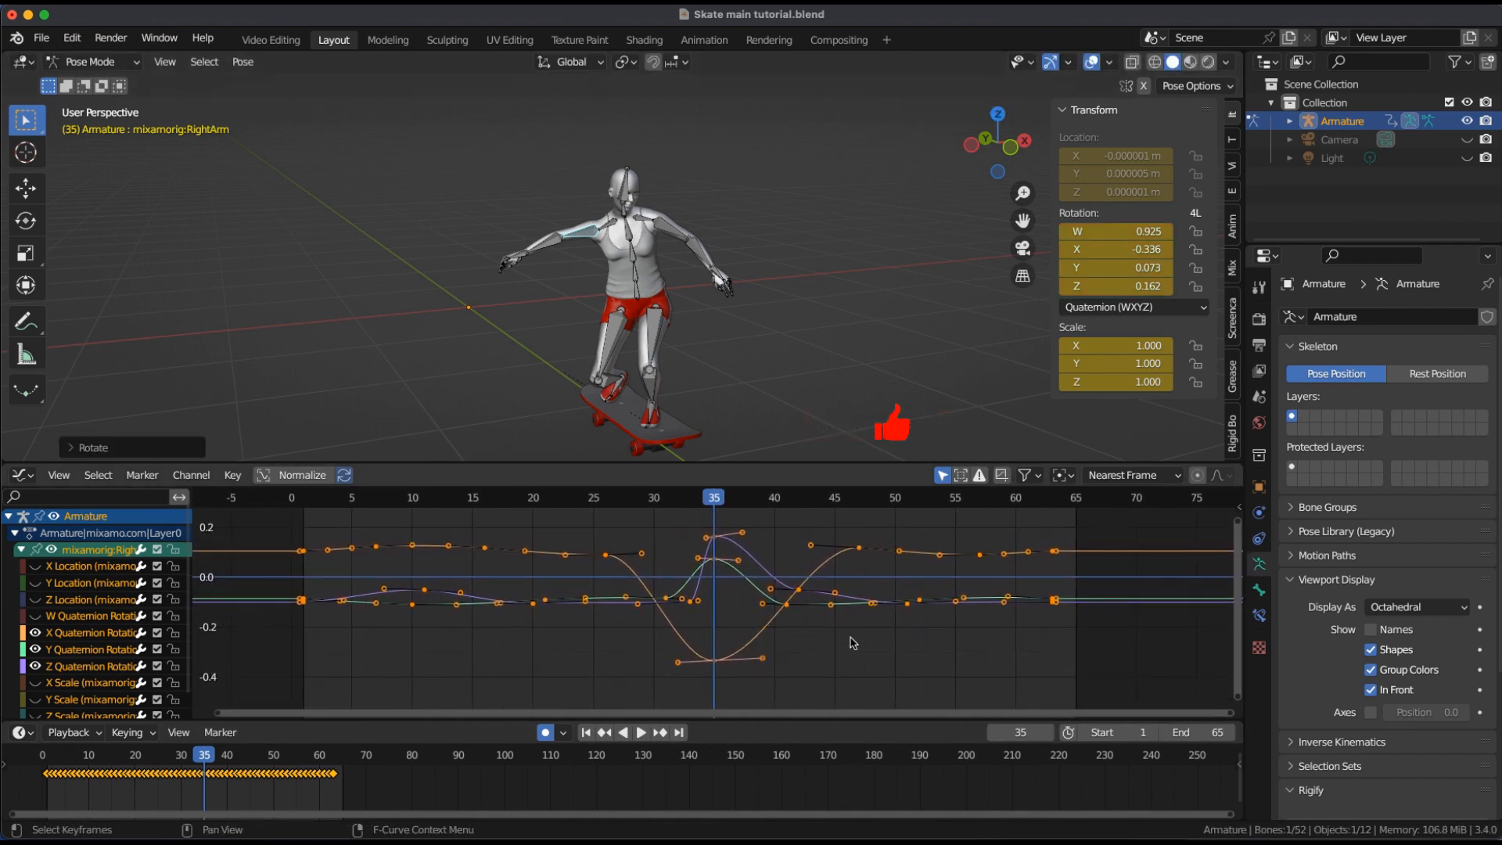
scroll(853, 643, up, 1)
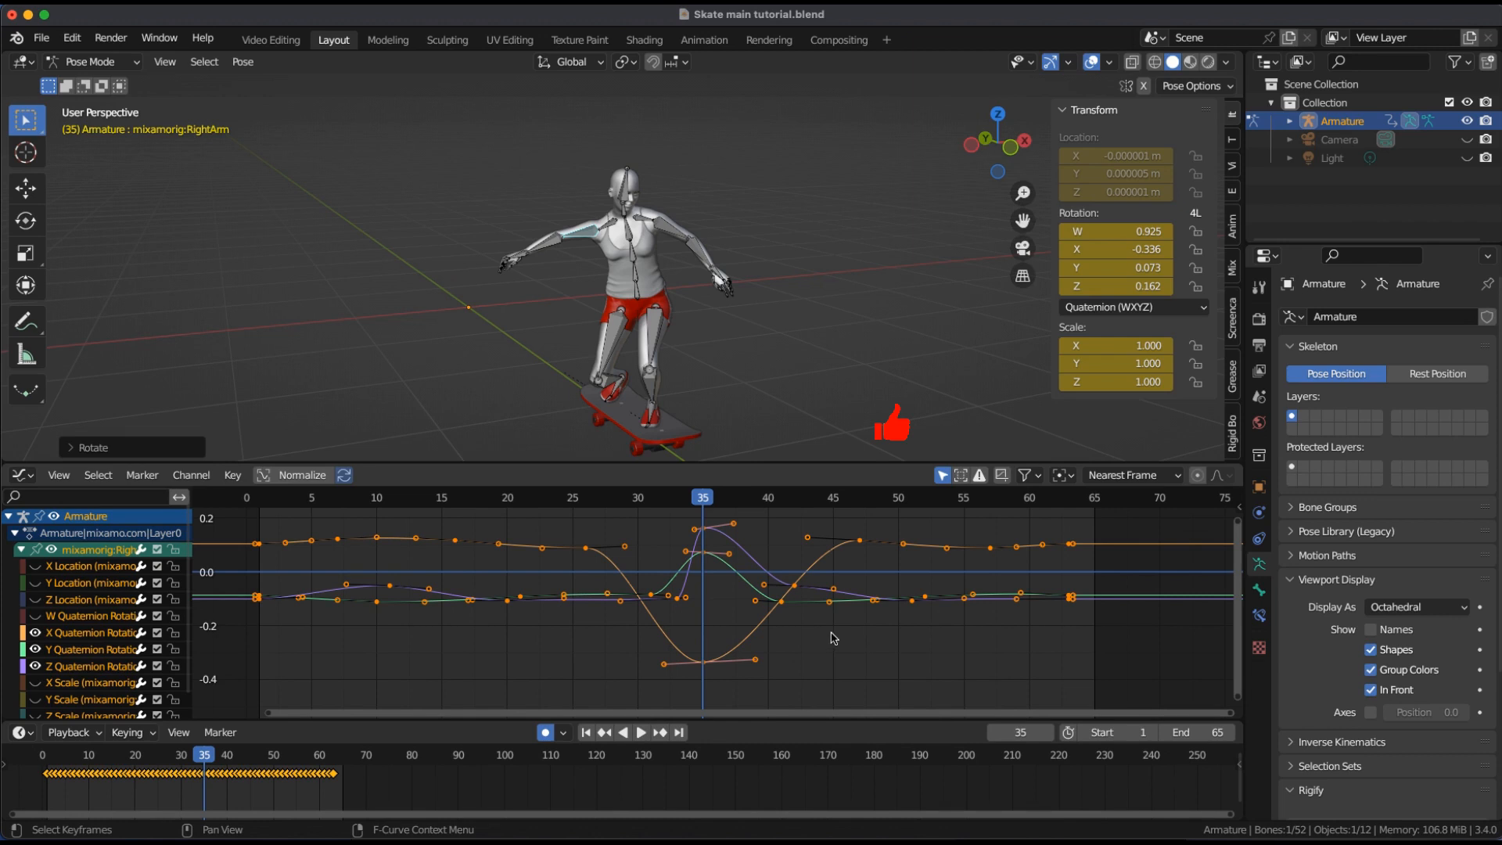
click(834, 638)
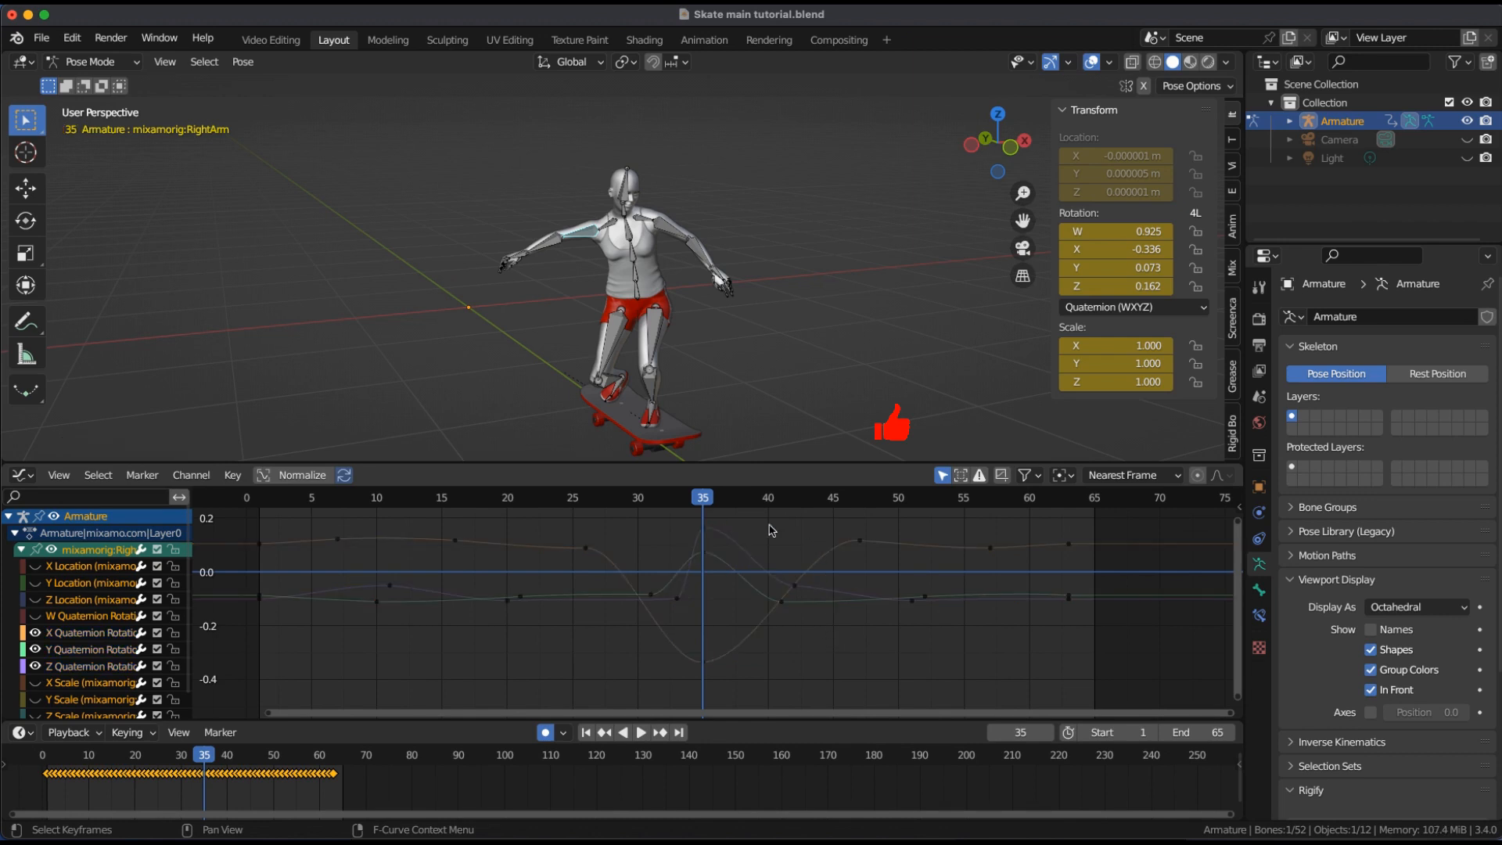
key(b)
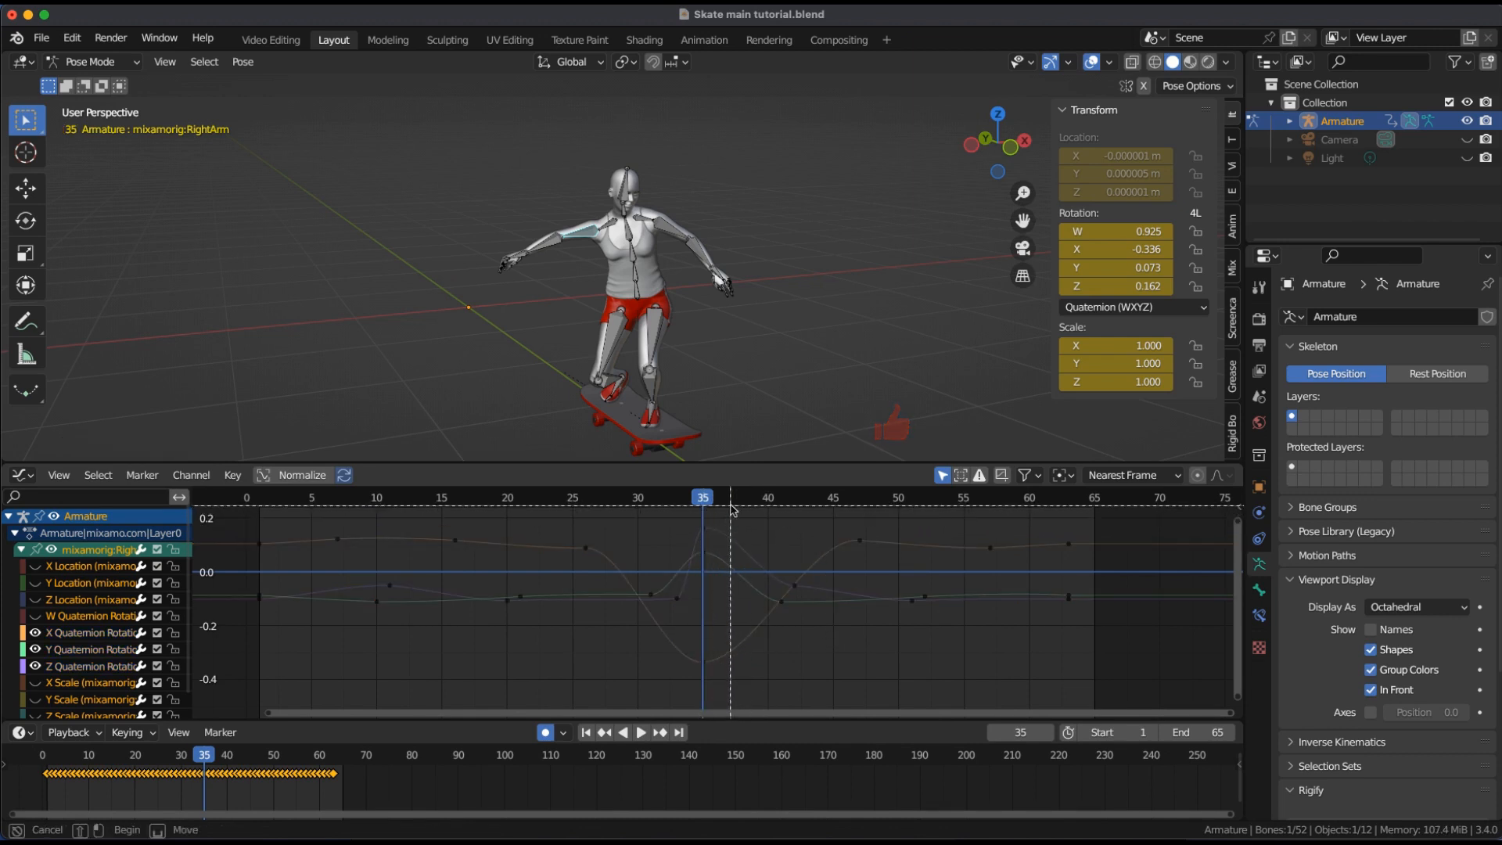
drag(731, 509, 1135, 659)
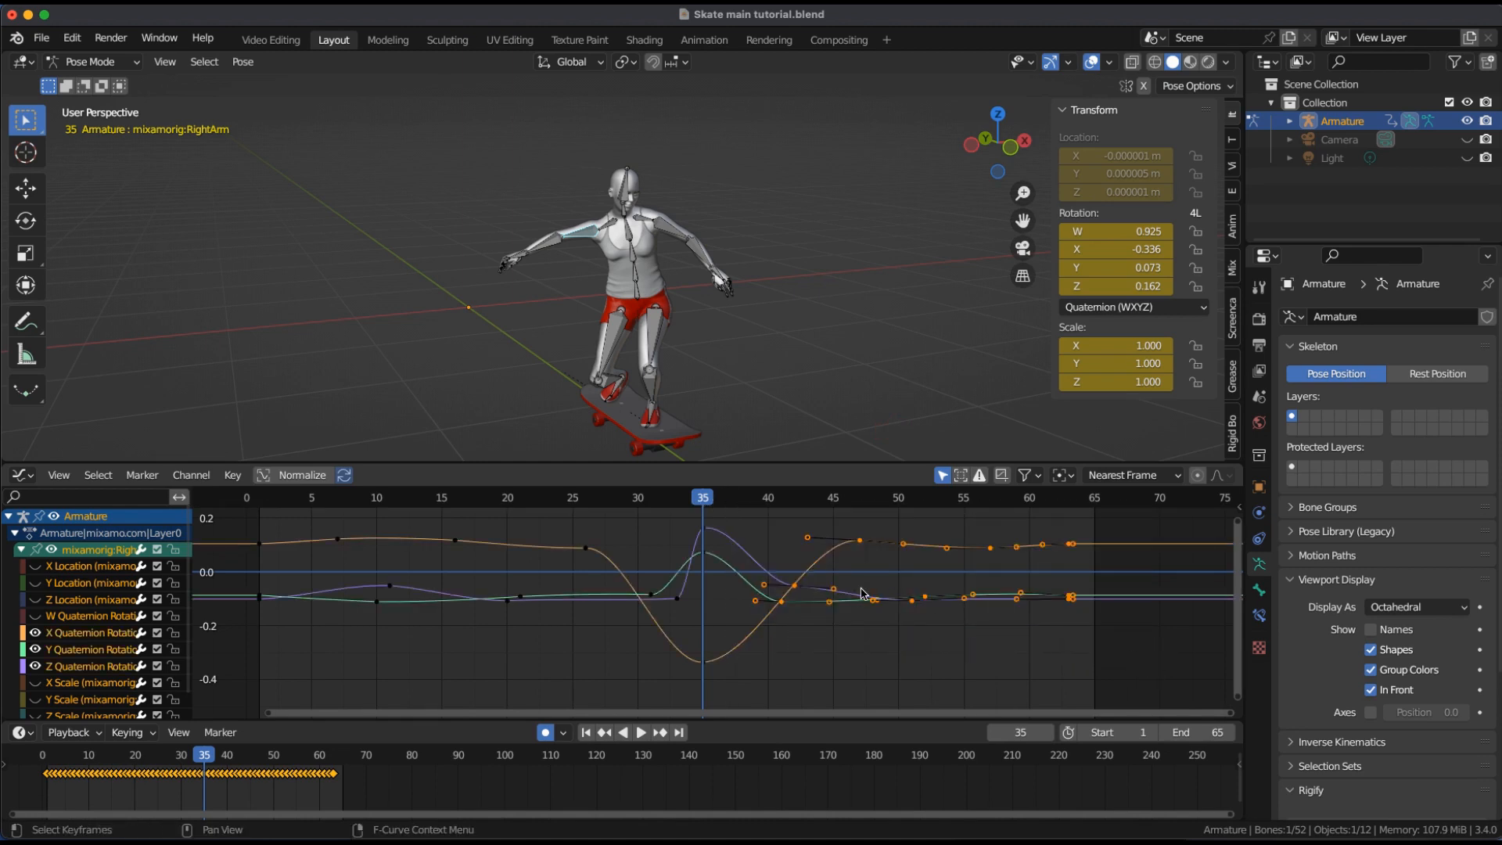
key(g)
key(x)
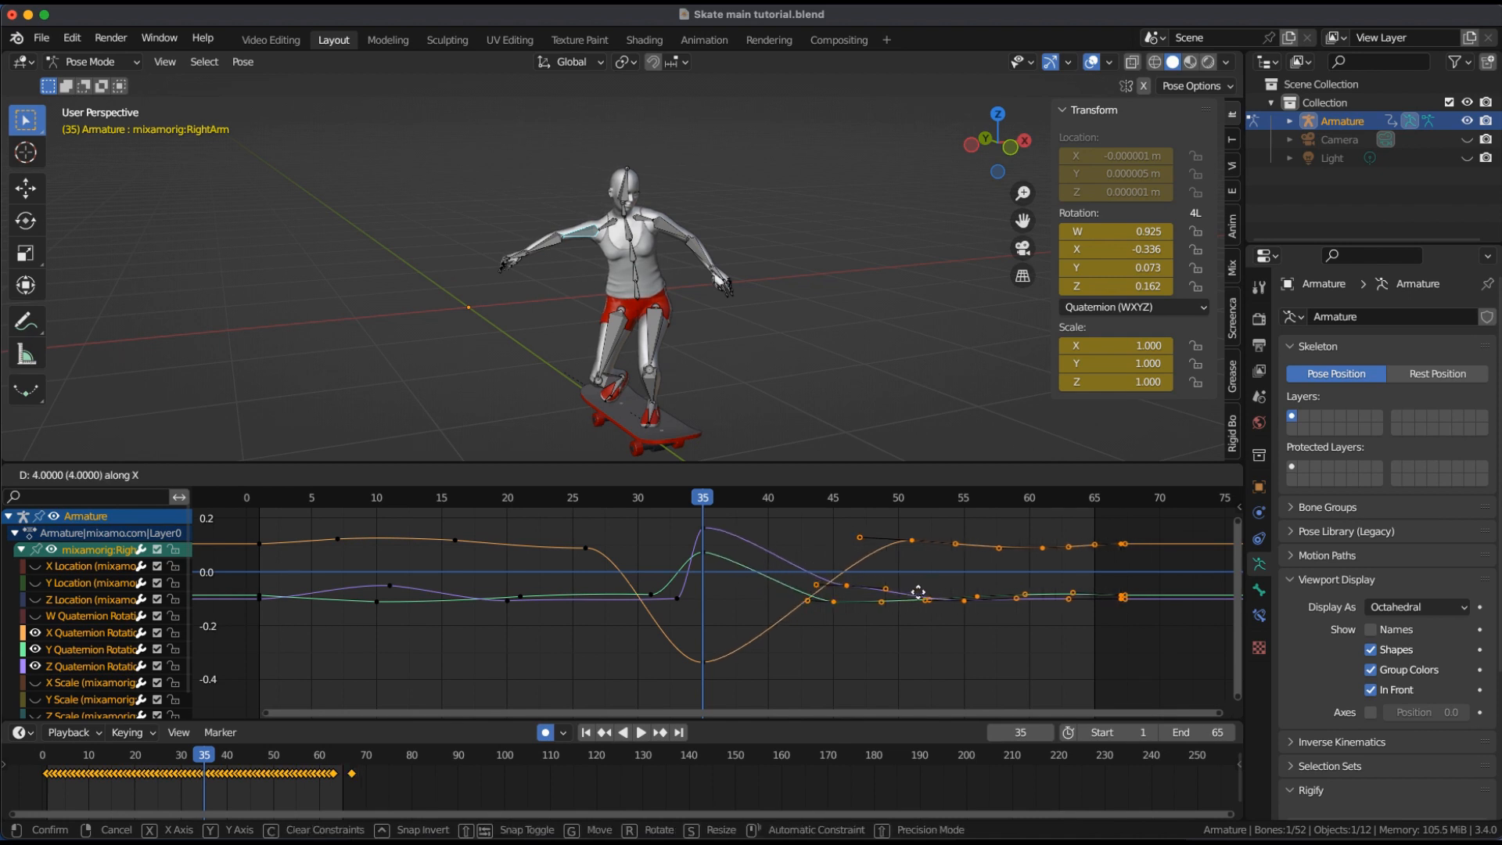
click(912, 593)
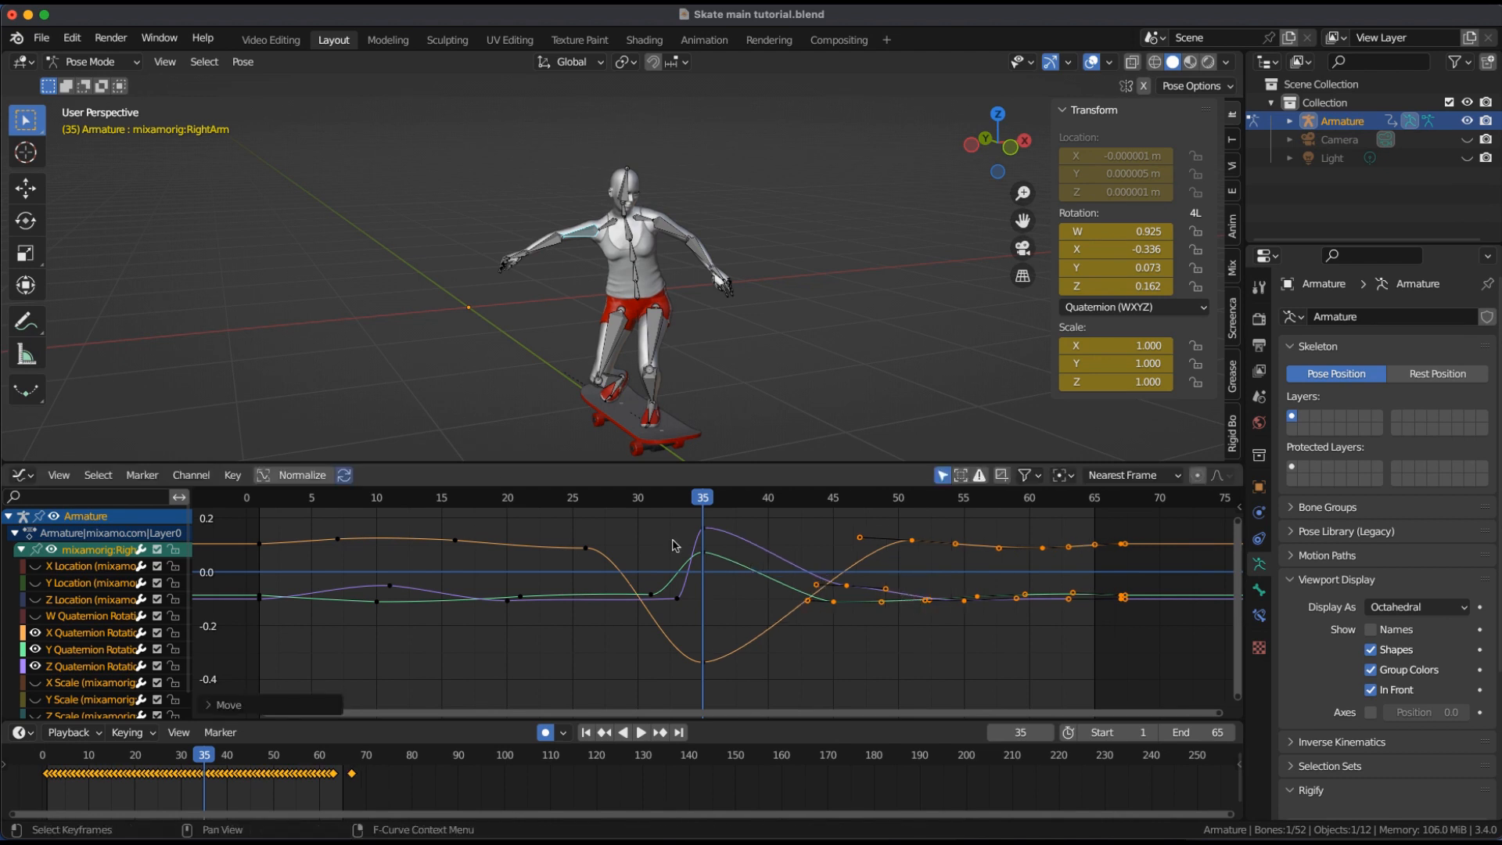
- Select all right arm rotation keyframes before frame 35 and move them 8 frames earlier along the time axis only
click(587, 547)
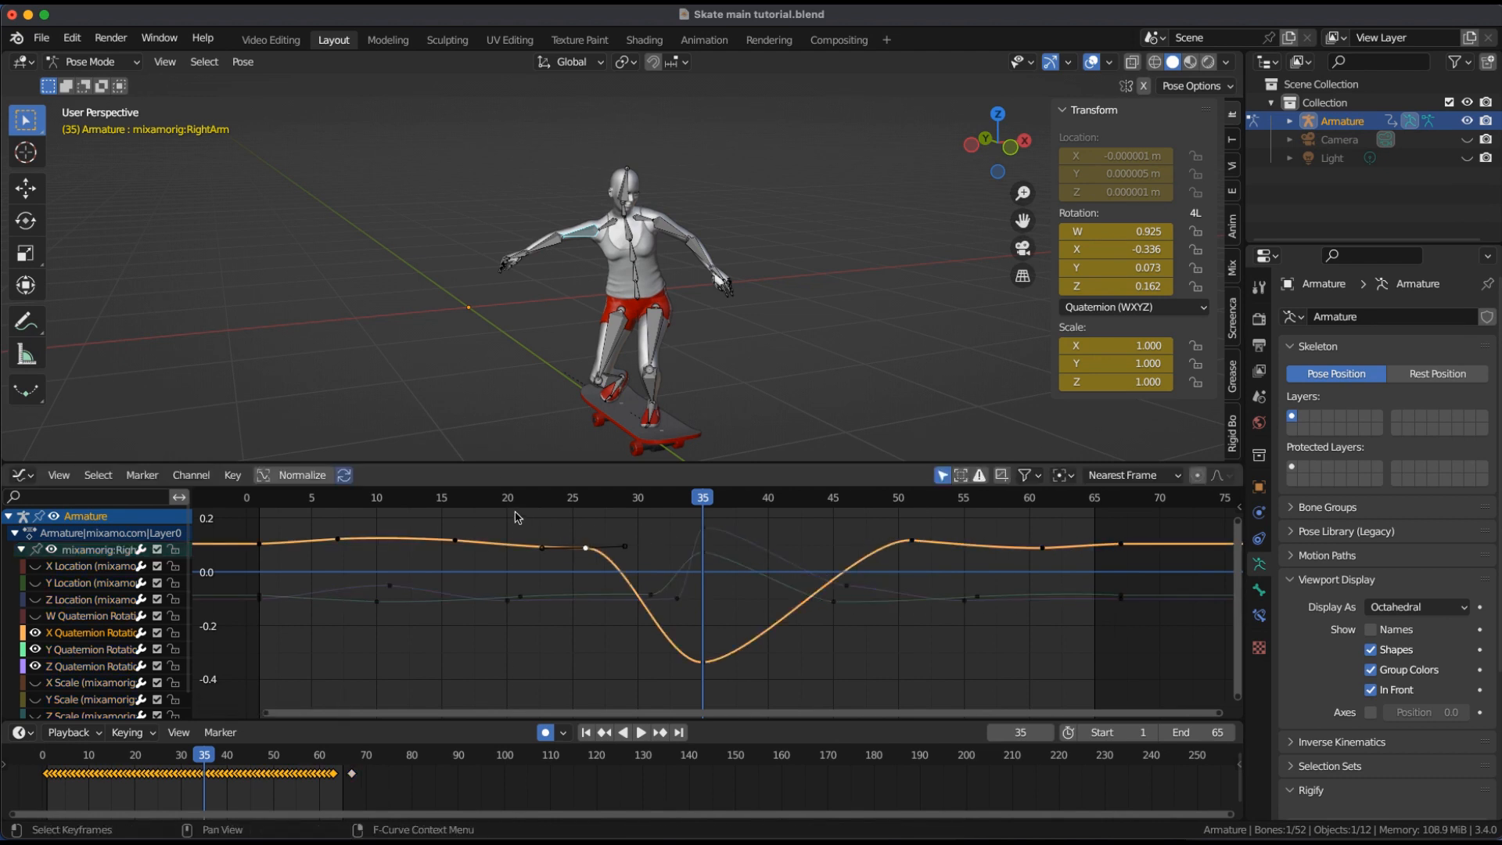
drag(246, 508, 687, 683)
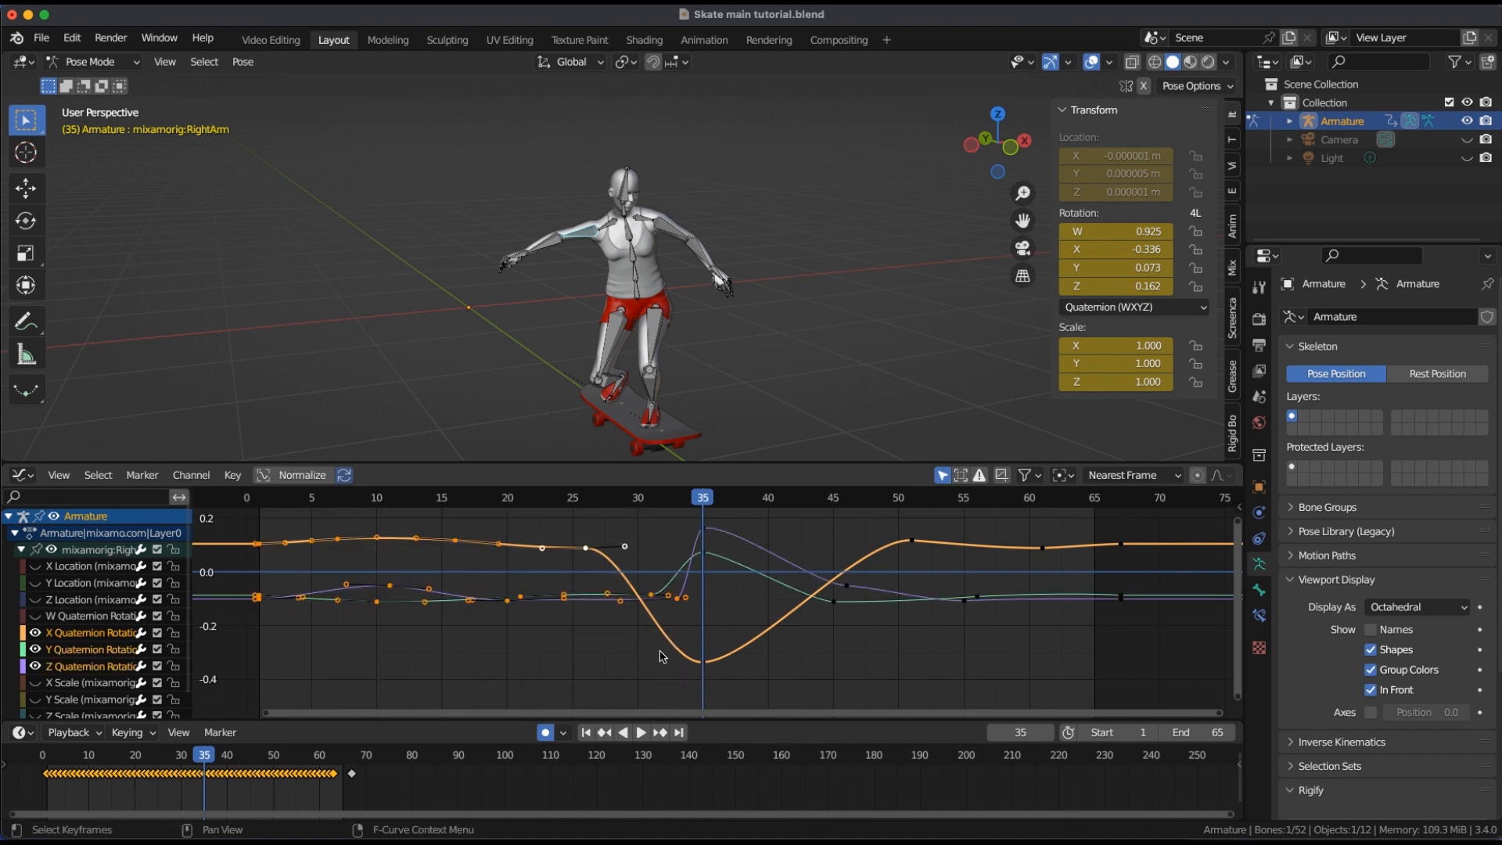
key(g)
key(x)
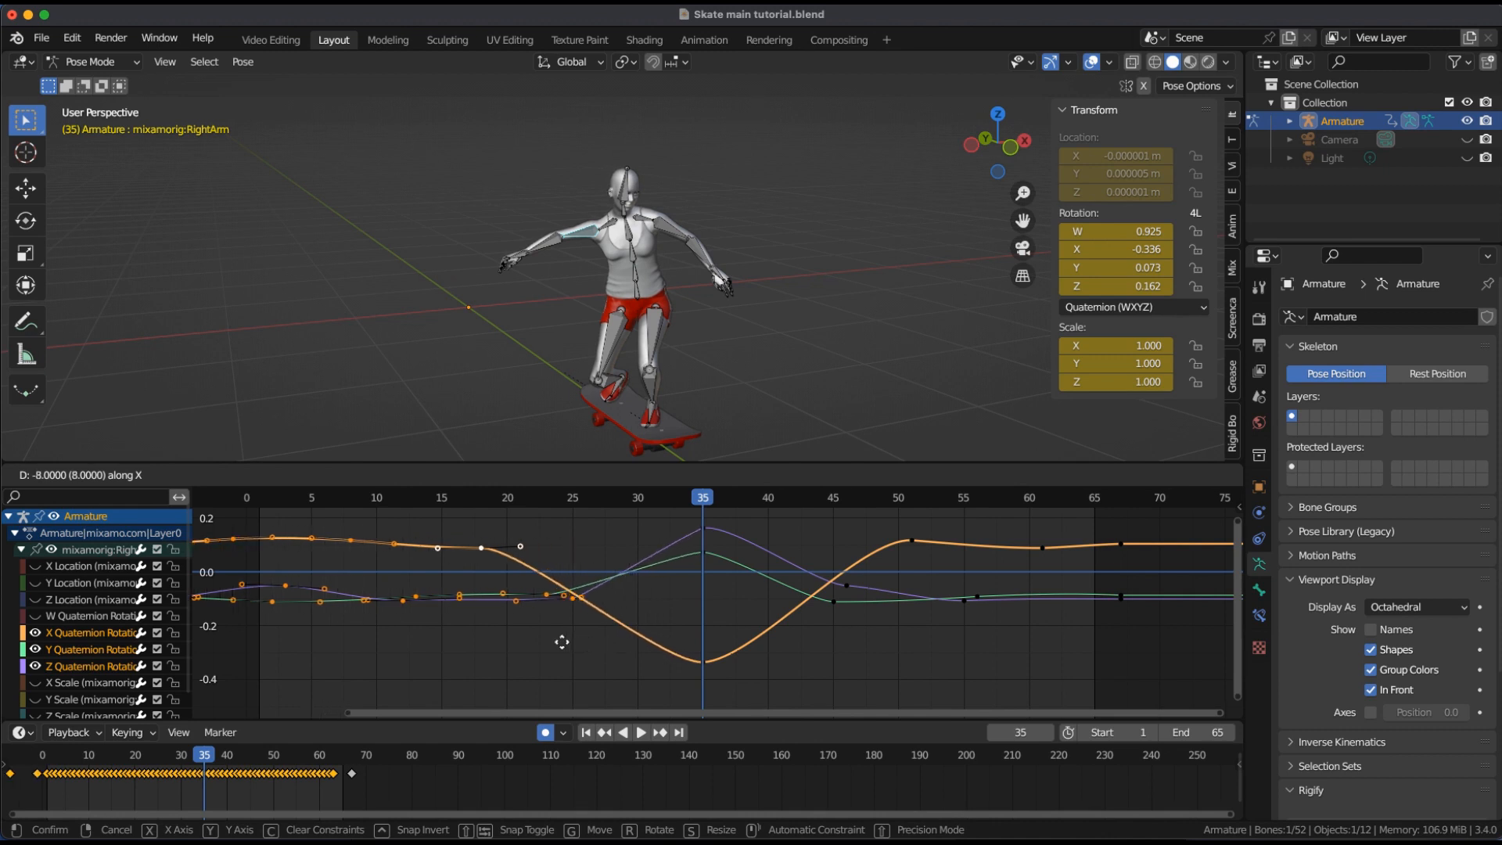
click(562, 642)
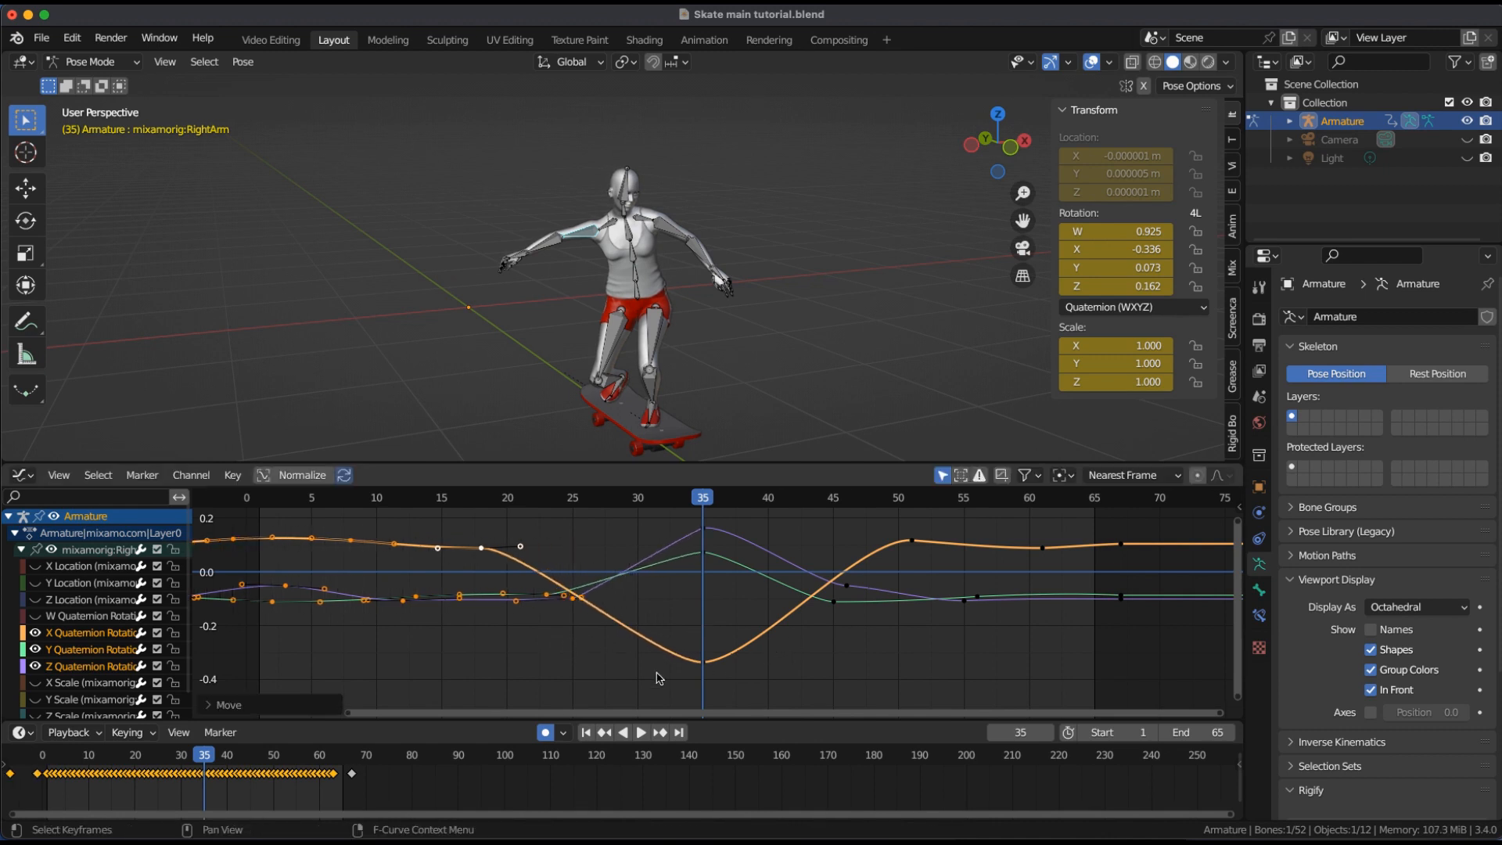
- Scale up the frame 35 handles on the X and Y Quaternion Rotation curves and extend the Z curve's left handle to about frame 32
click(703, 671)
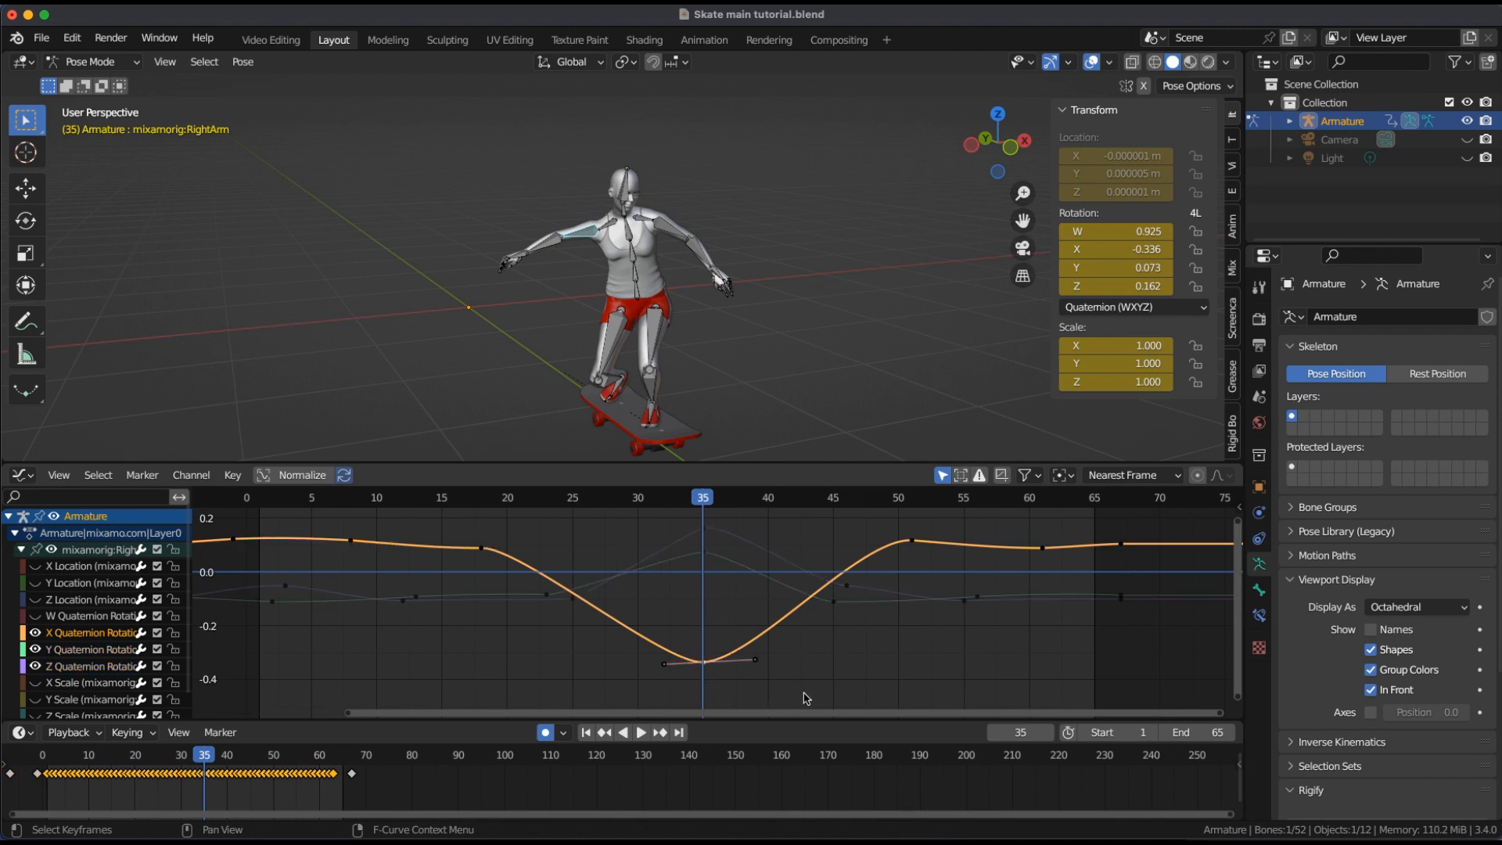
key(s)
click(849, 697)
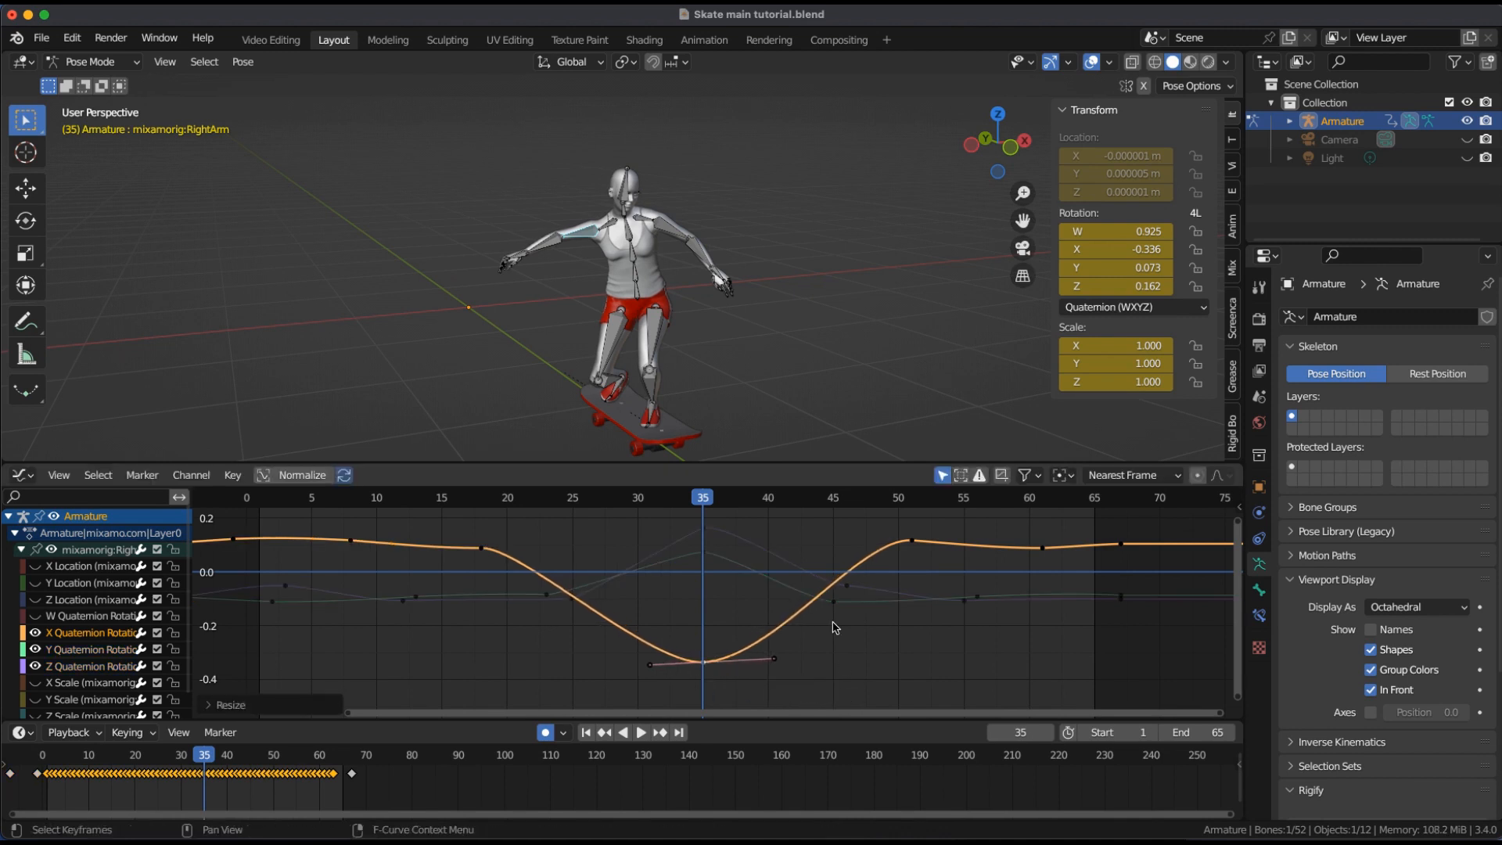
click(703, 553)
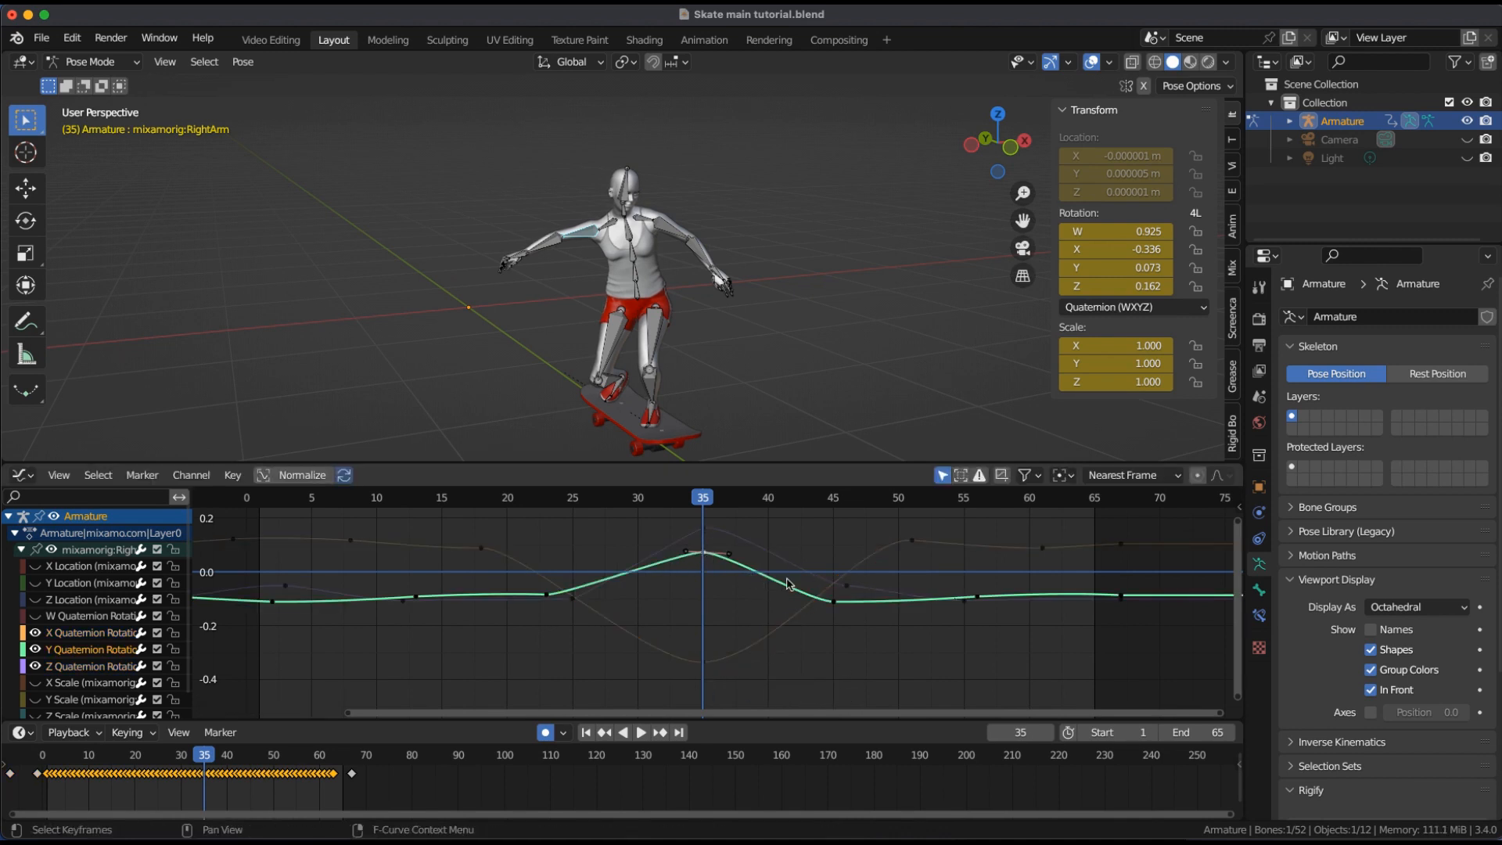
key(s)
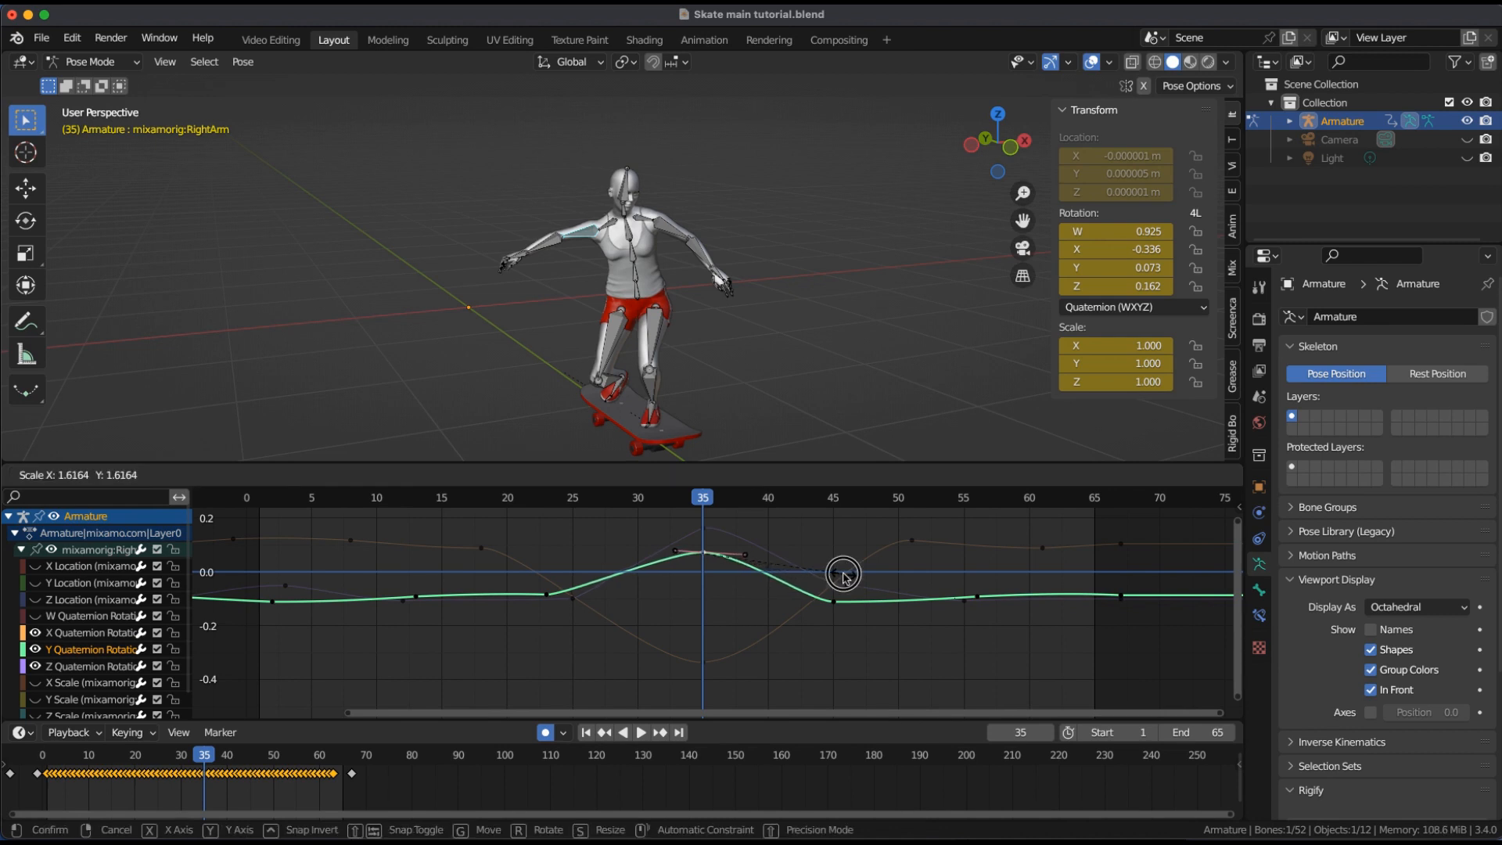
click(843, 577)
click(706, 533)
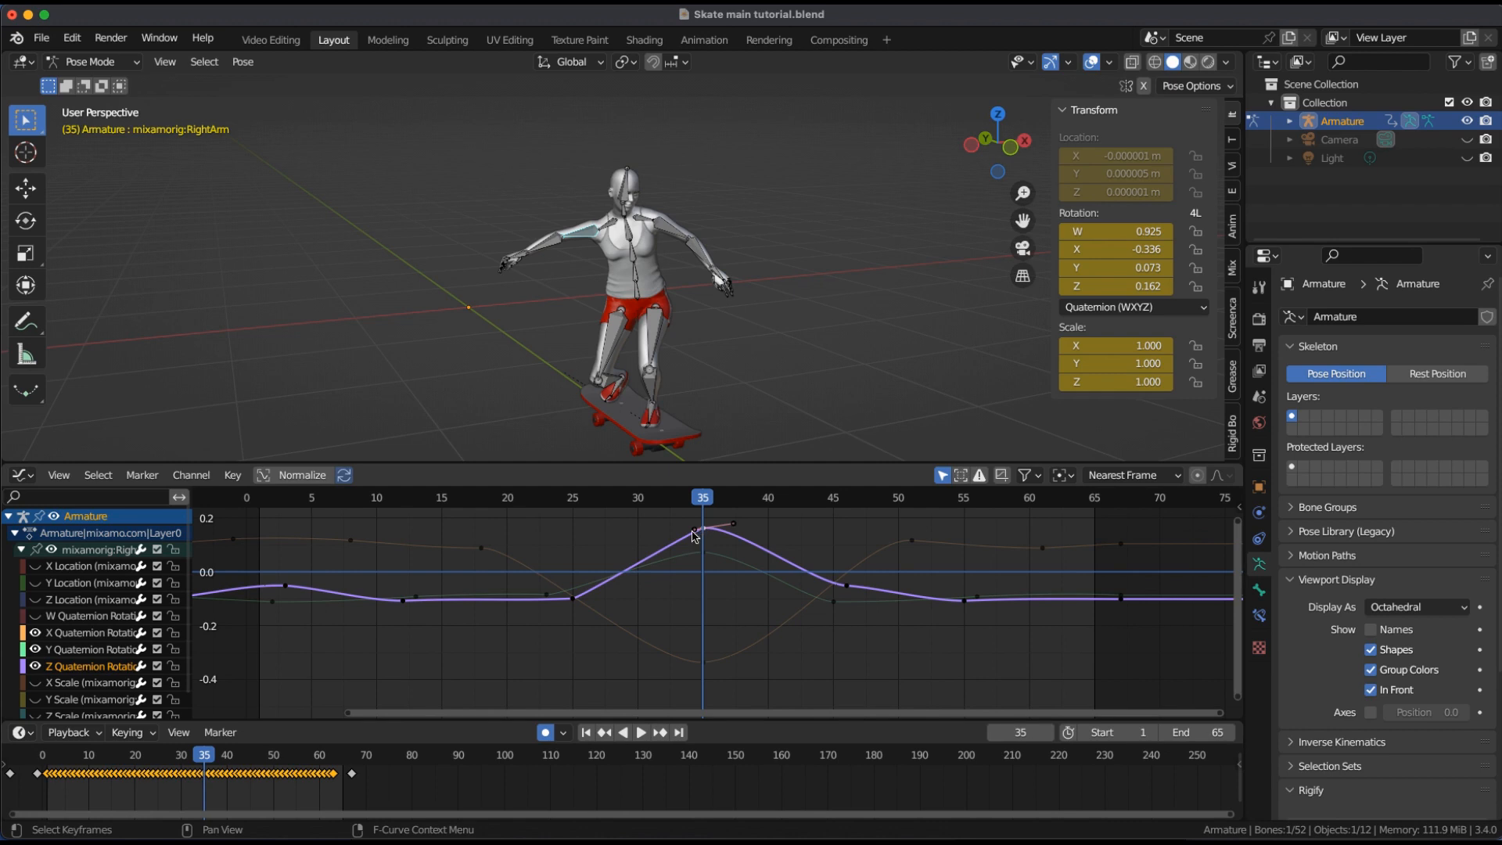
drag(695, 537, 664, 535)
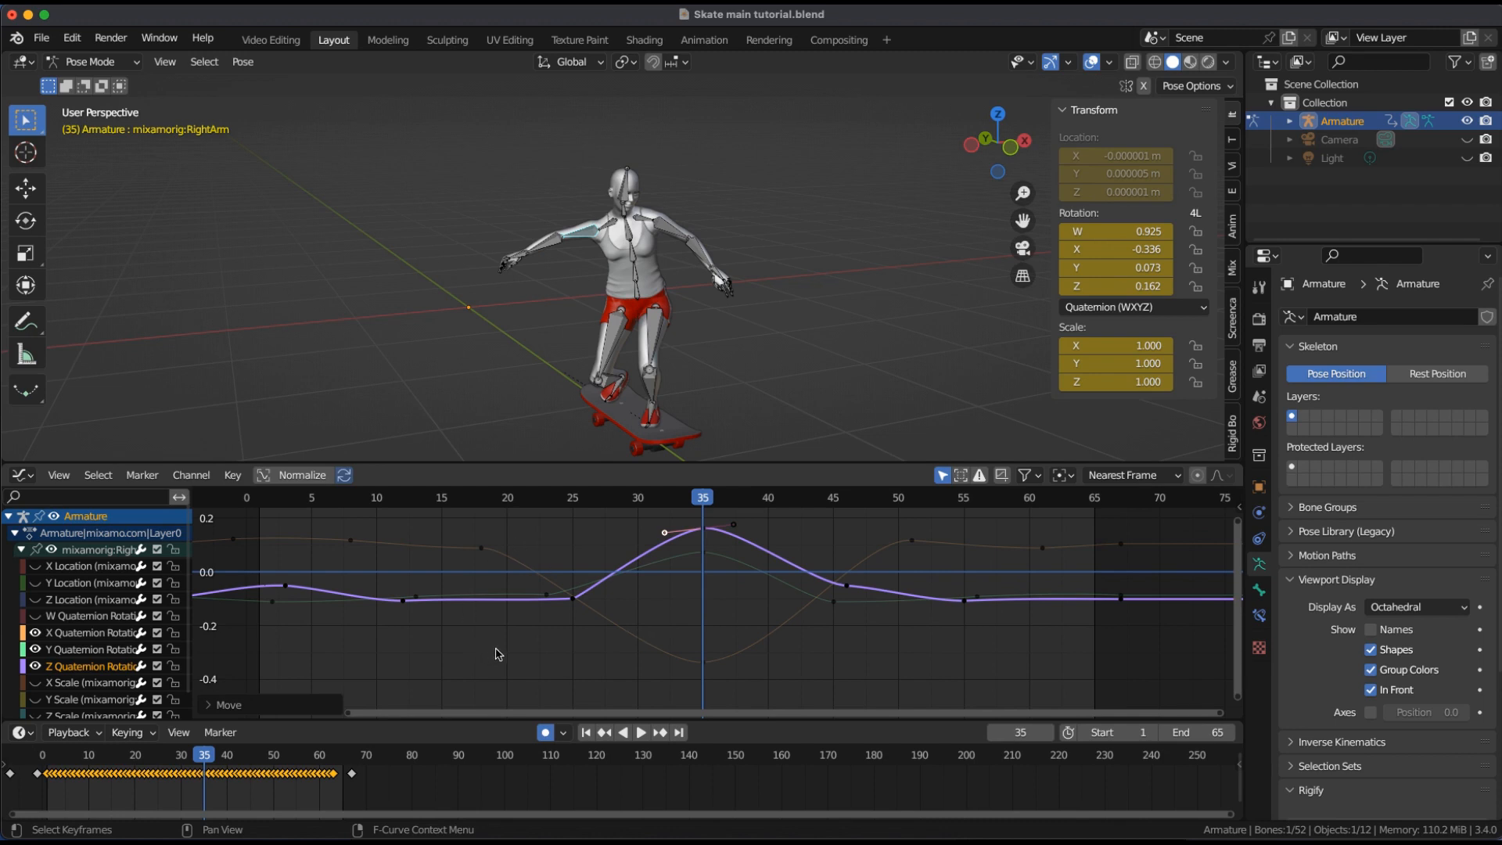
- Play the animation from frame 1 to check the right arm's movement
key(shift+Left)
key(space)
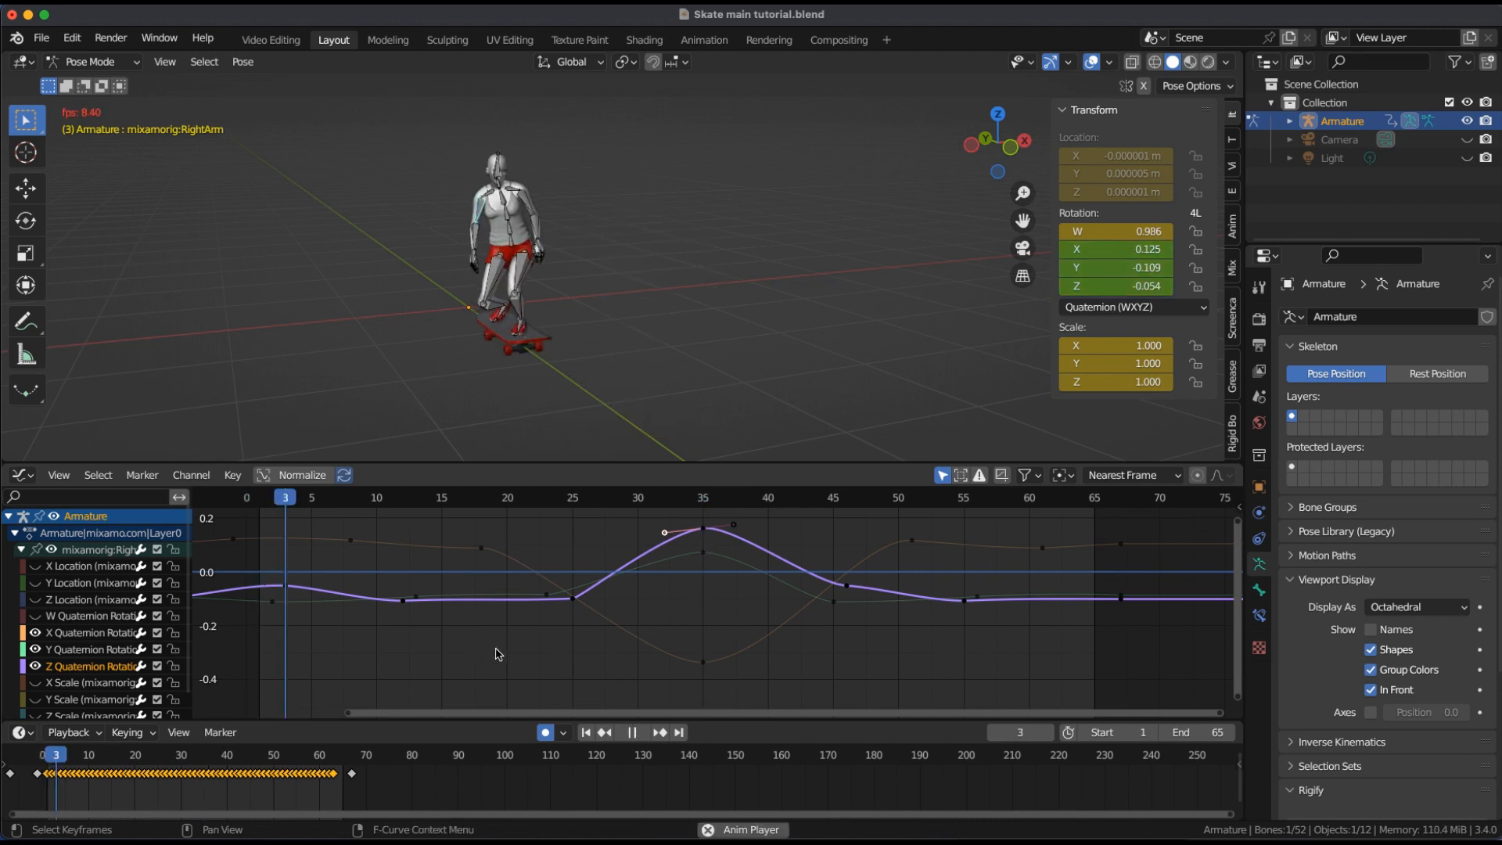